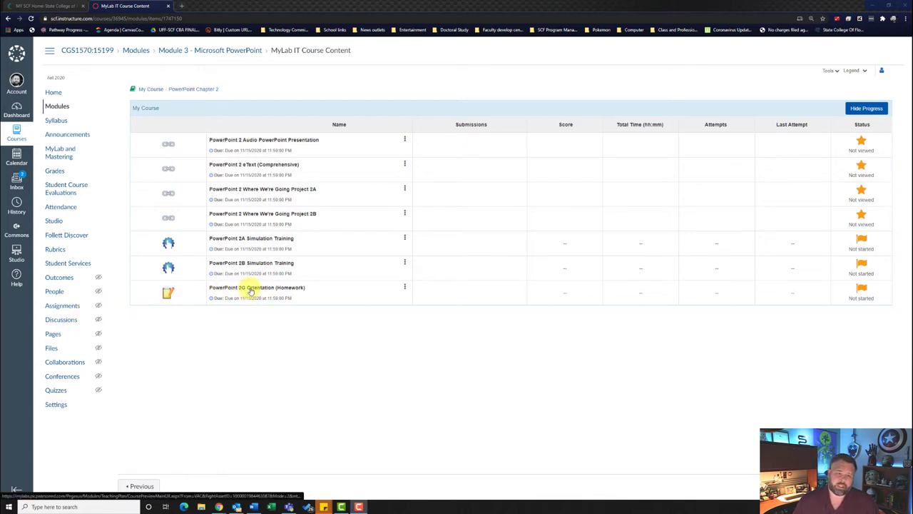
# Launch the PowerPoint 2G Orientation (Homework) assignment from the MyLab IT Course Content list.
pyautogui.click(276, 288)
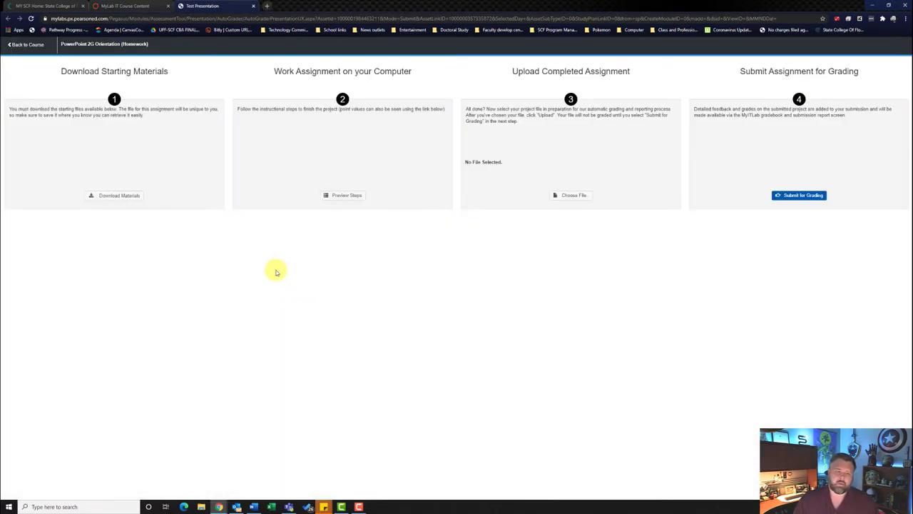
# Download the instructions .docx, student .pptx and both .jpg images, then open the student presentation.
pyautogui.click(135, 198)
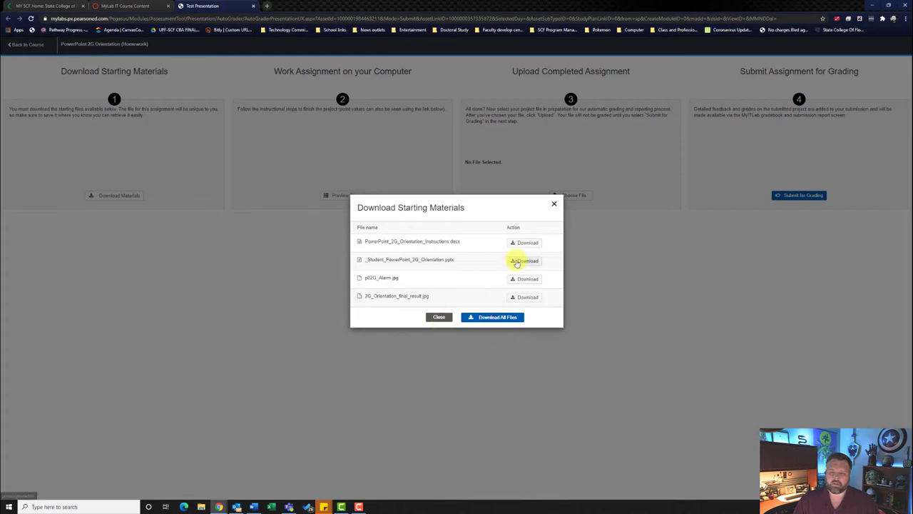
pyautogui.click(538, 242)
pyautogui.click(531, 257)
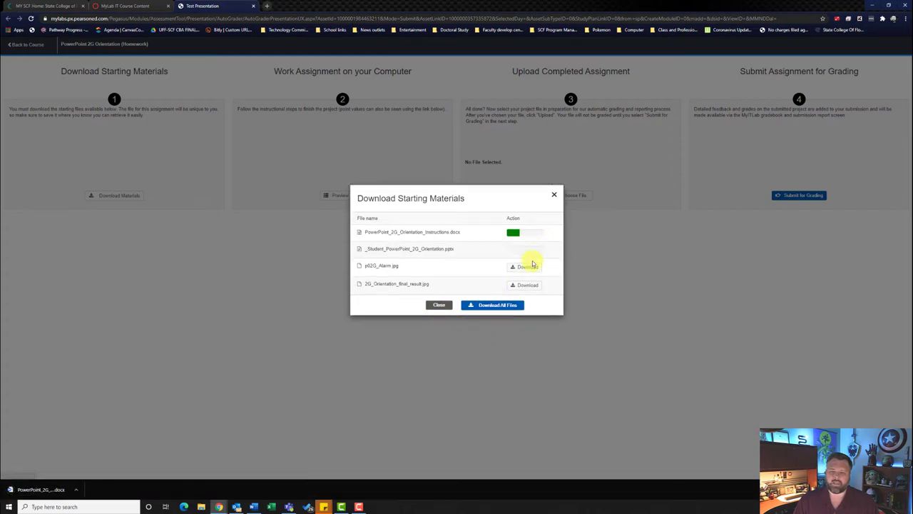
pyautogui.click(528, 265)
pyautogui.click(534, 284)
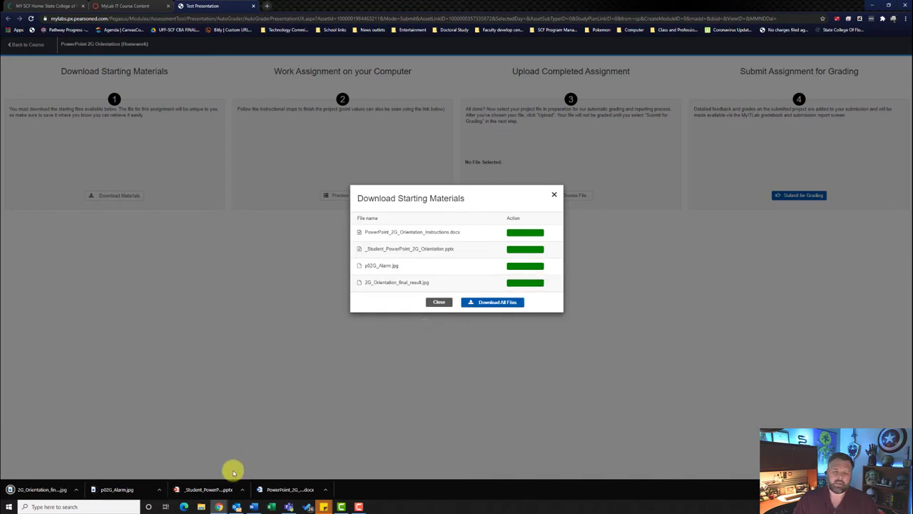
pyautogui.click(210, 490)
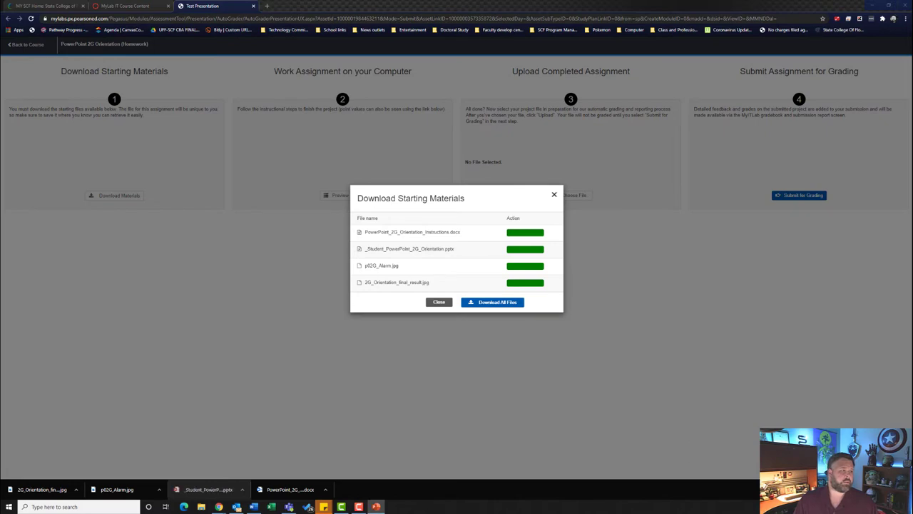
# Maximize the presentation, enable editing, dismiss the add-in message and place the cursor in the subtitle.
pyautogui.doubleClick(208, 139)
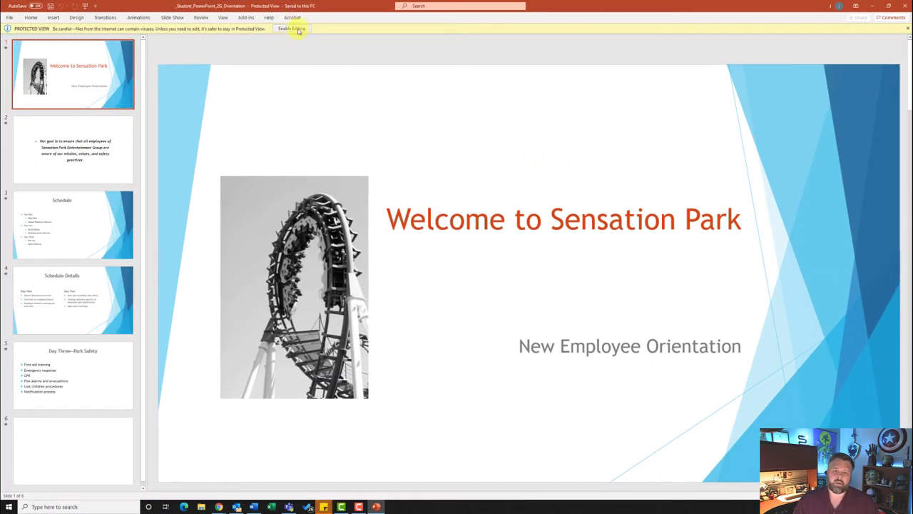
pyautogui.click(298, 30)
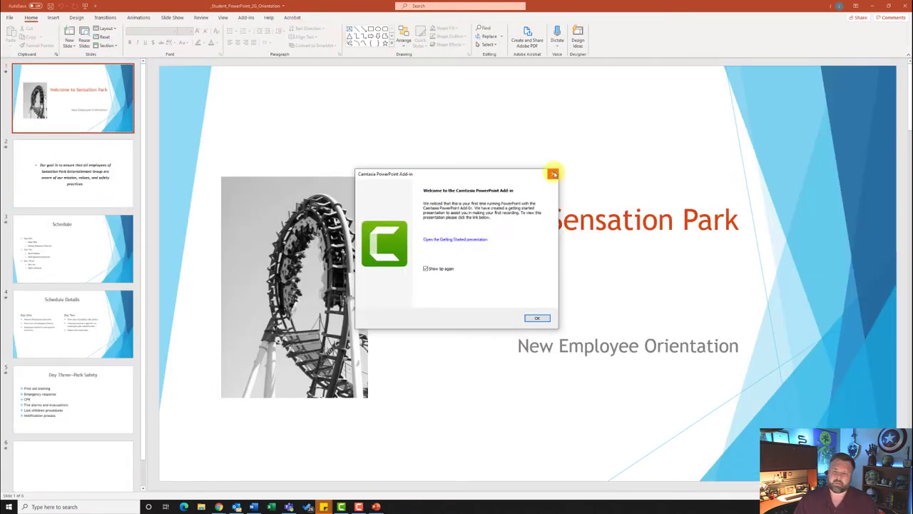
pyautogui.click(553, 174)
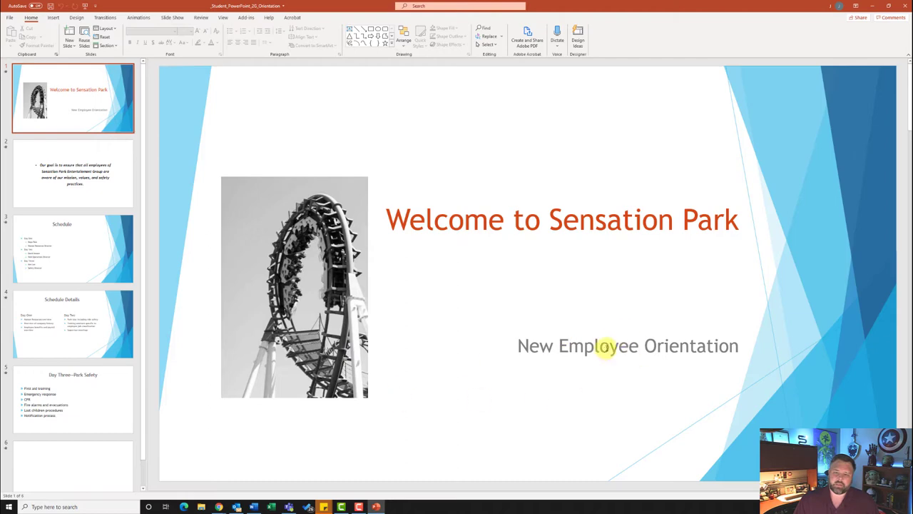
pyautogui.click(590, 347)
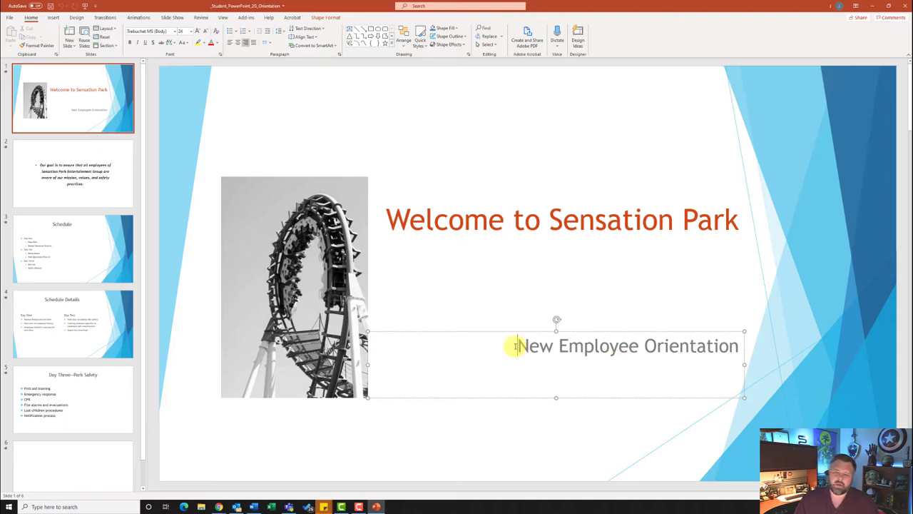
# Apply WordArt style Fill: Dark Green, Accent color 4; Soft Bevel to 'New Employee Orientation'.
pyautogui.moveTo(516, 346); pyautogui.dragTo(679, 348)
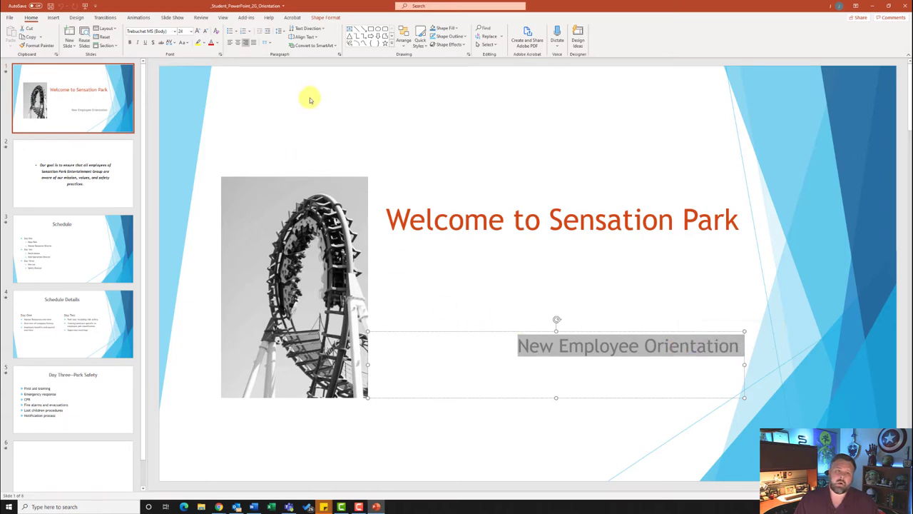
pyautogui.click(330, 18)
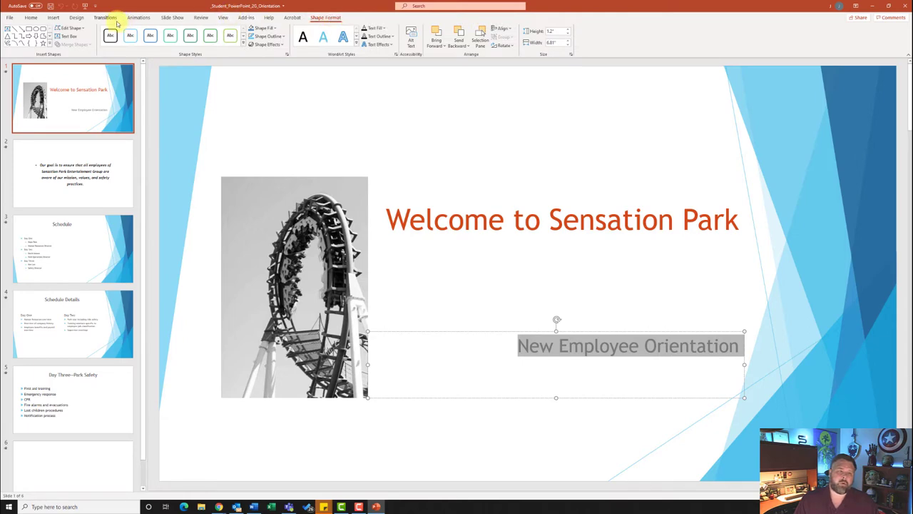
pyautogui.click(357, 46)
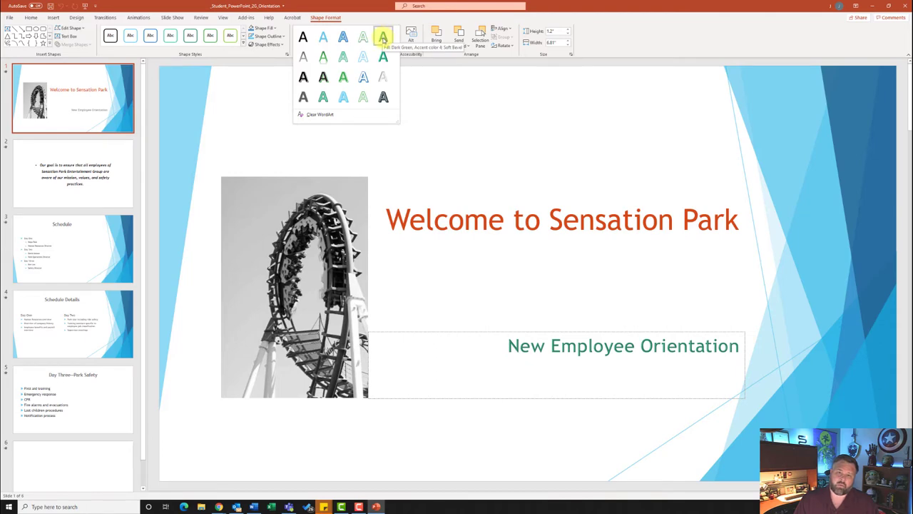
pyautogui.click(384, 36)
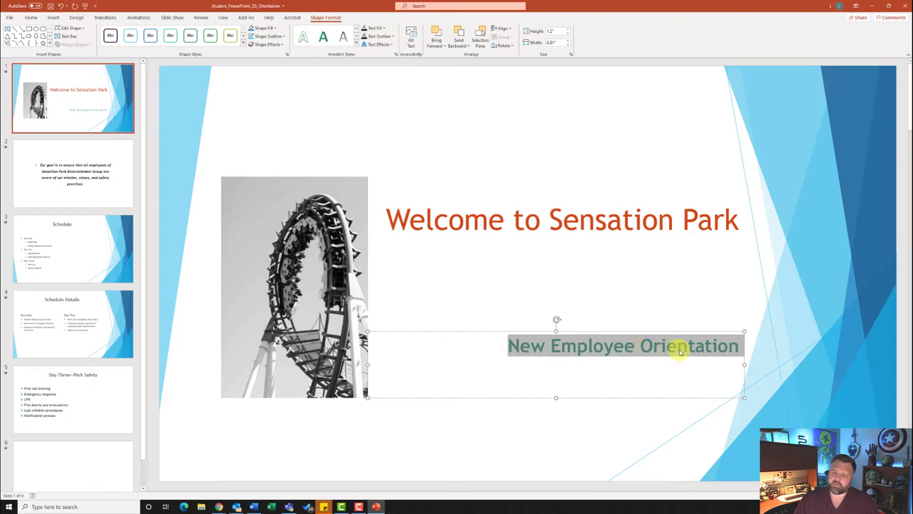
pyautogui.press('Right')
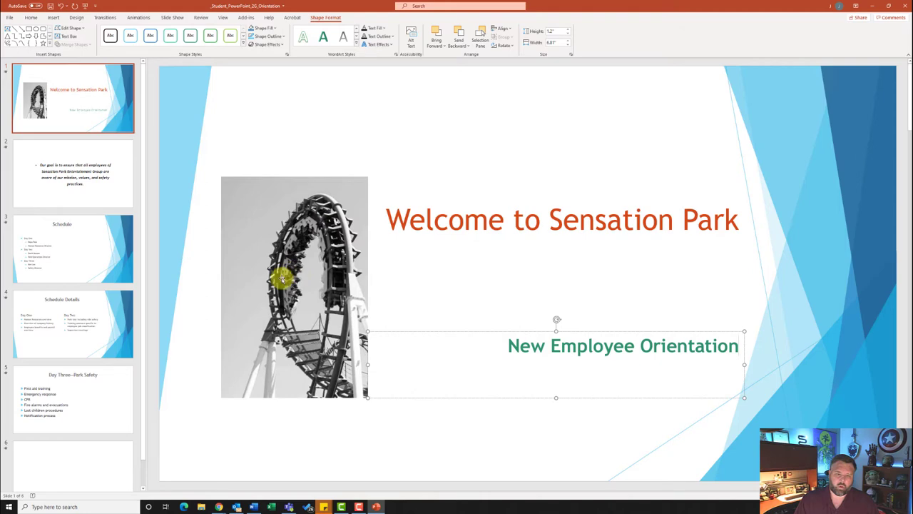
# Select the roller coaster picture and turn on the slide rulers.
pyautogui.click(292, 293)
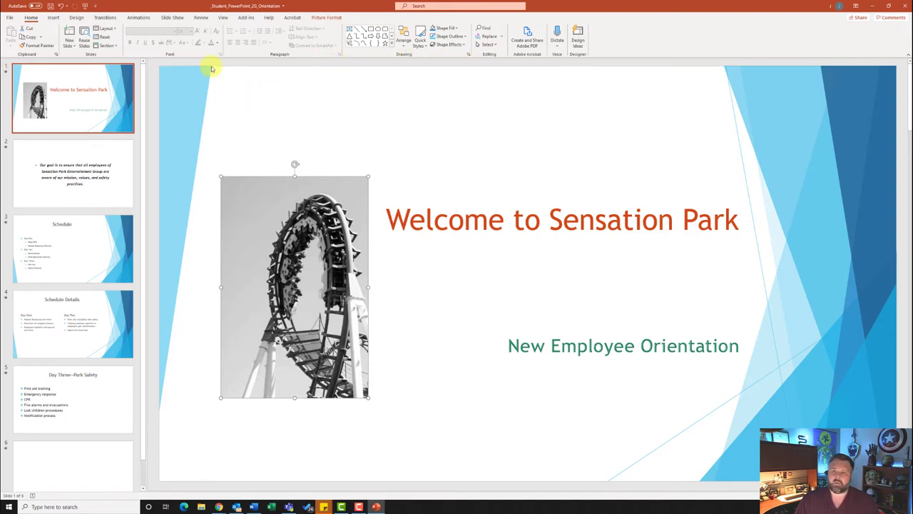
pyautogui.click(224, 17)
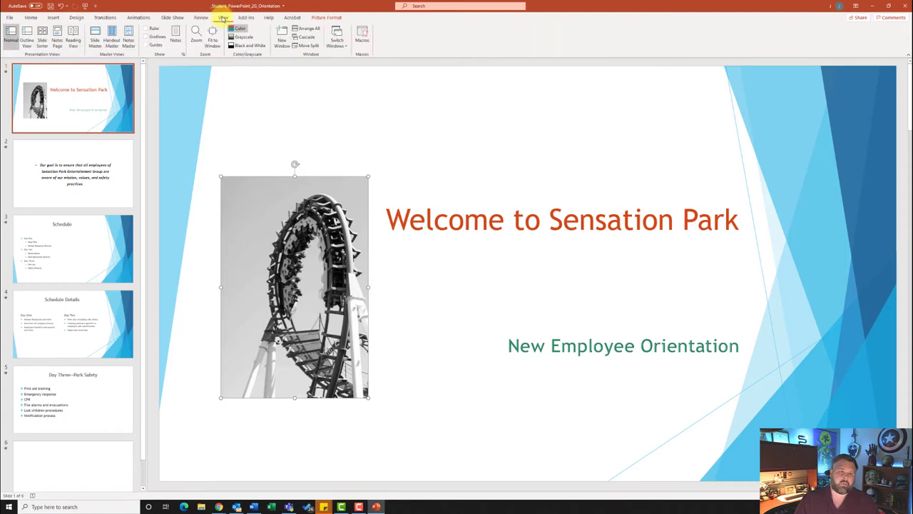
pyautogui.click(146, 29)
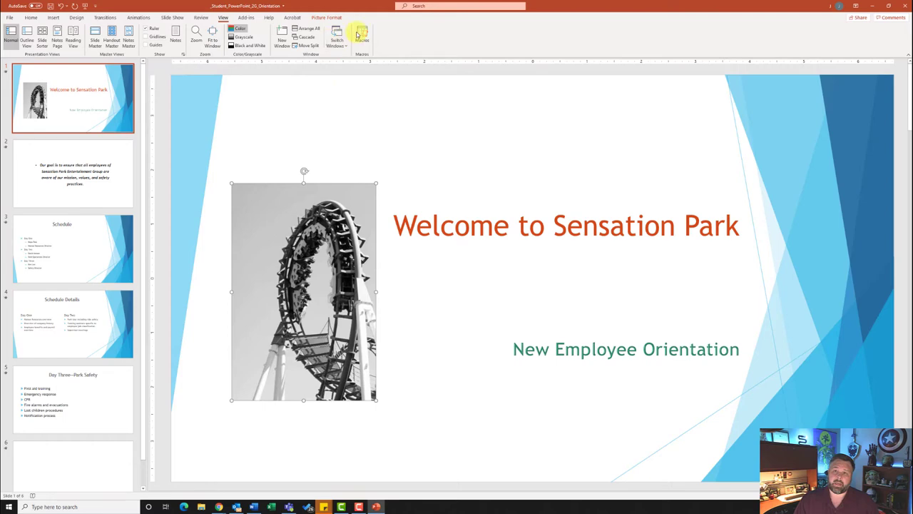
pyautogui.click(327, 17)
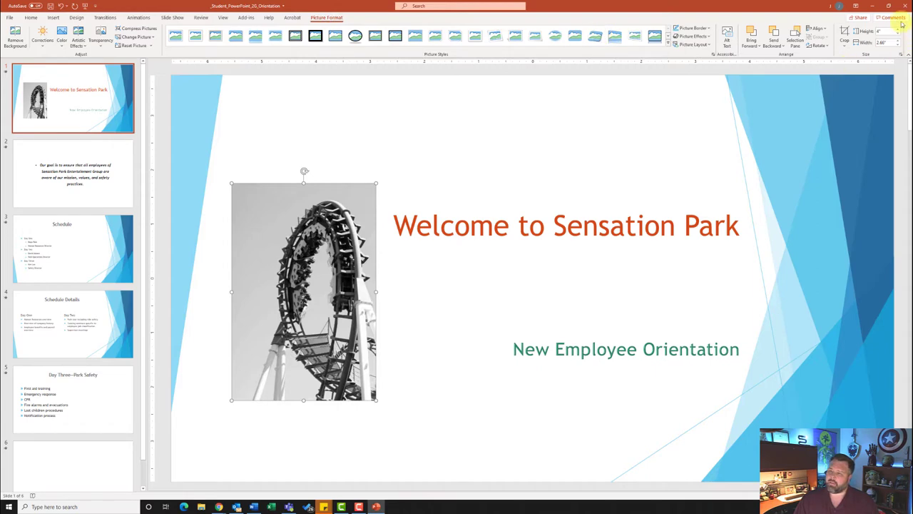
# Crop a strip off the left side of the roller coaster picture.
pyautogui.click(845, 46)
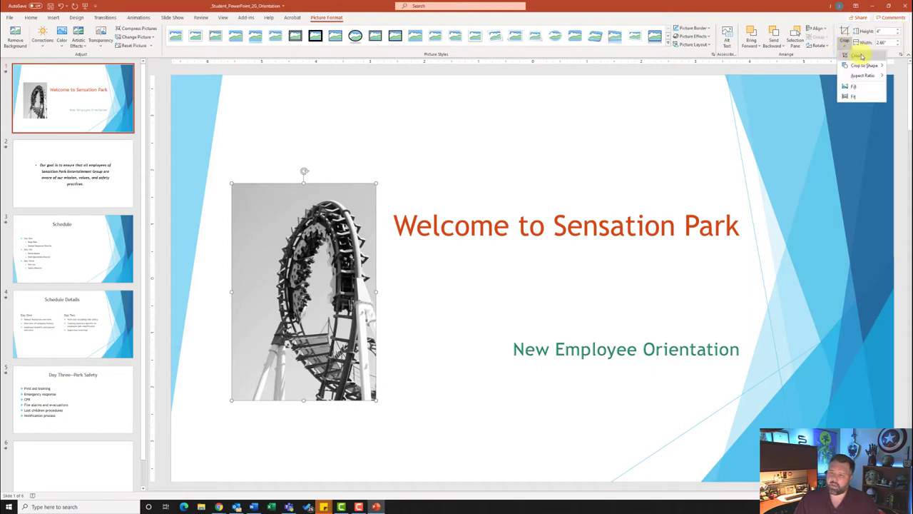
pyautogui.click(861, 56)
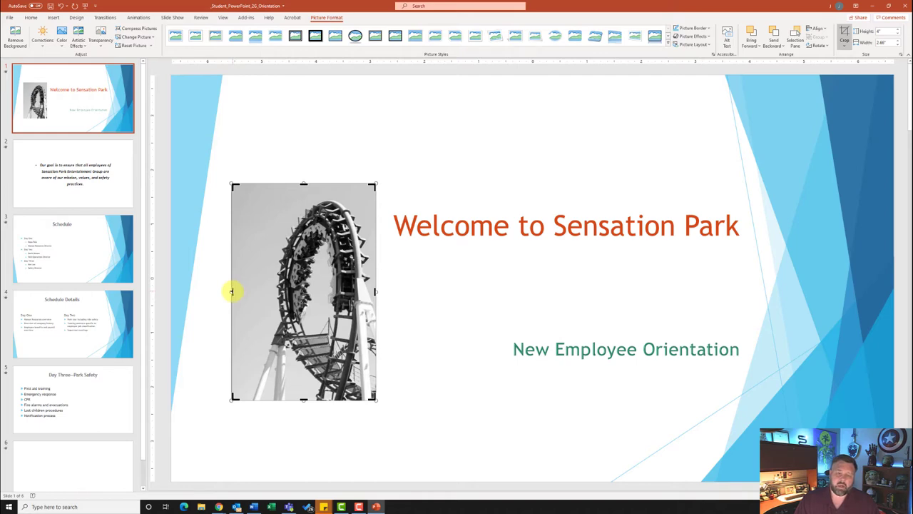
pyautogui.press('Escape')
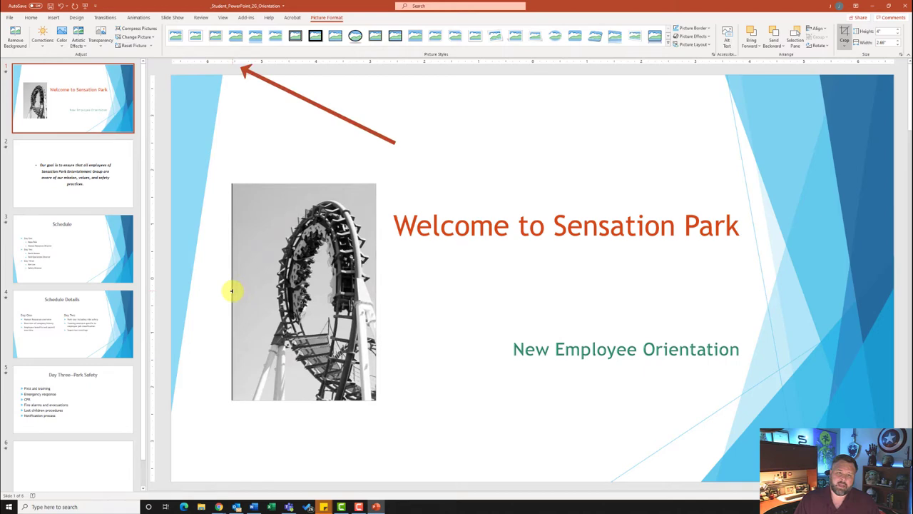
pyautogui.moveTo(231, 291); pyautogui.dragTo(261, 291)
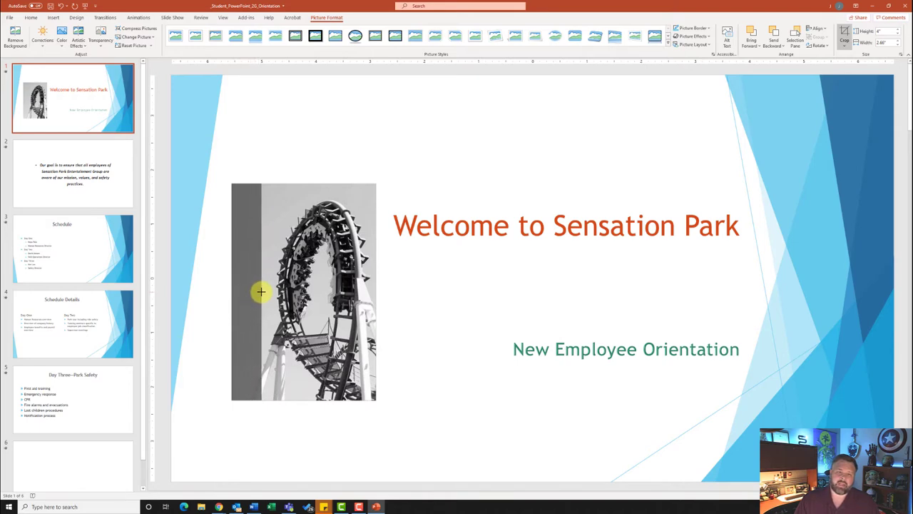
pyautogui.moveTo(261, 291); pyautogui.dragTo(261, 291)
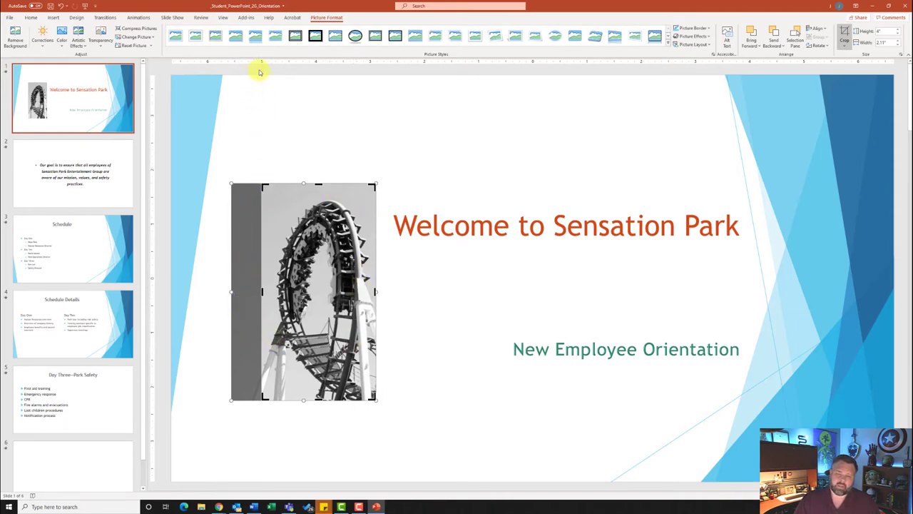
pyautogui.click(846, 35)
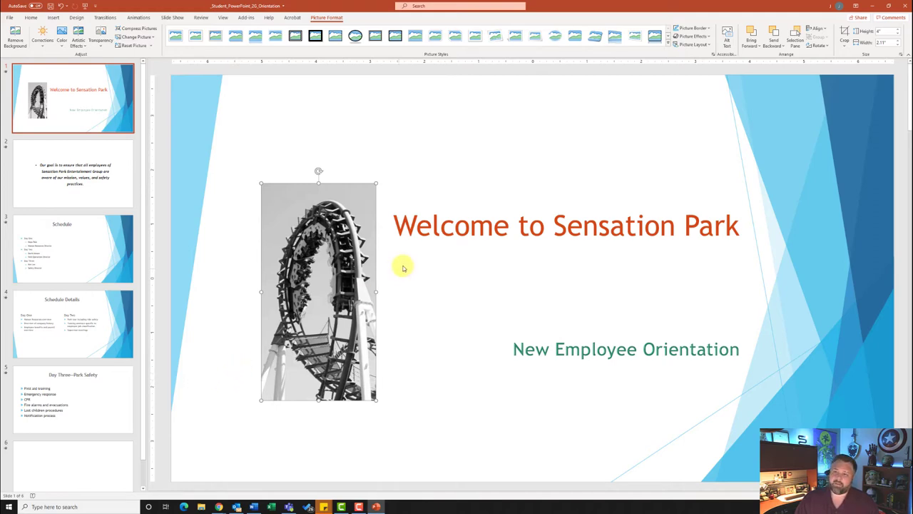
# Resize the roller coaster picture to 3.5" high.
pyautogui.click(884, 31)
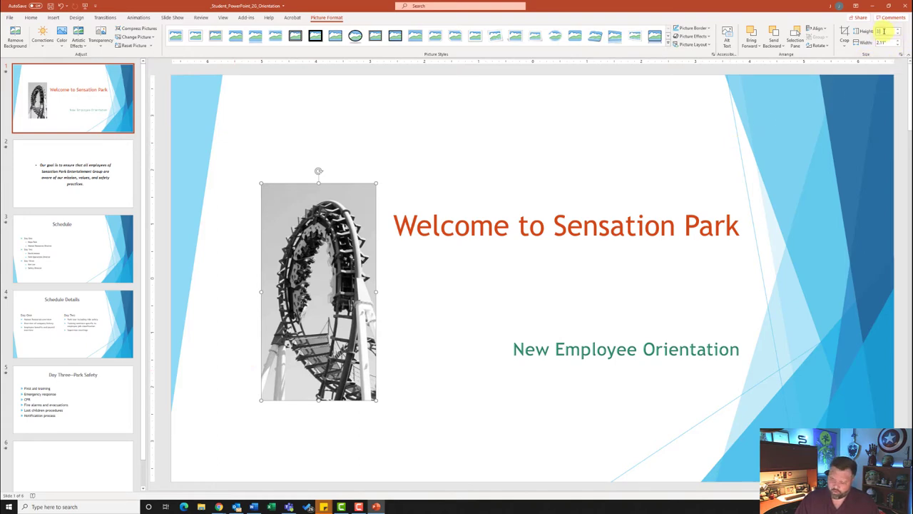
pyautogui.write('3.5')
pyautogui.press('Return')
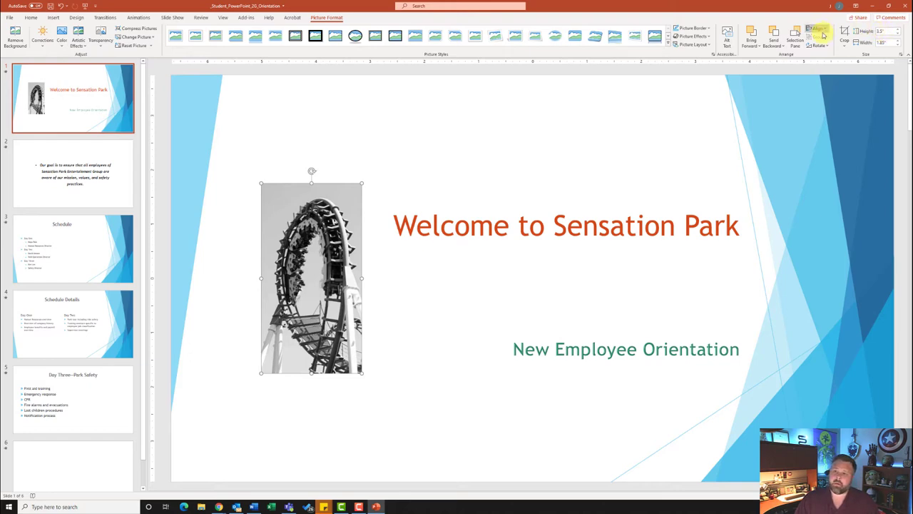
# Apply the Glow: 8 point; Turquoise, Accent color 1 effect to the roller coaster picture.
pyautogui.click(703, 37)
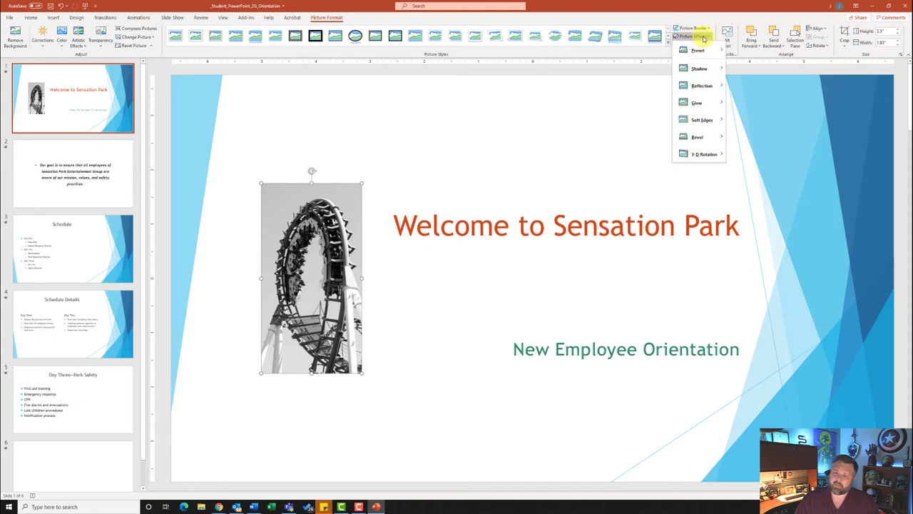
pyautogui.moveTo(706, 103)
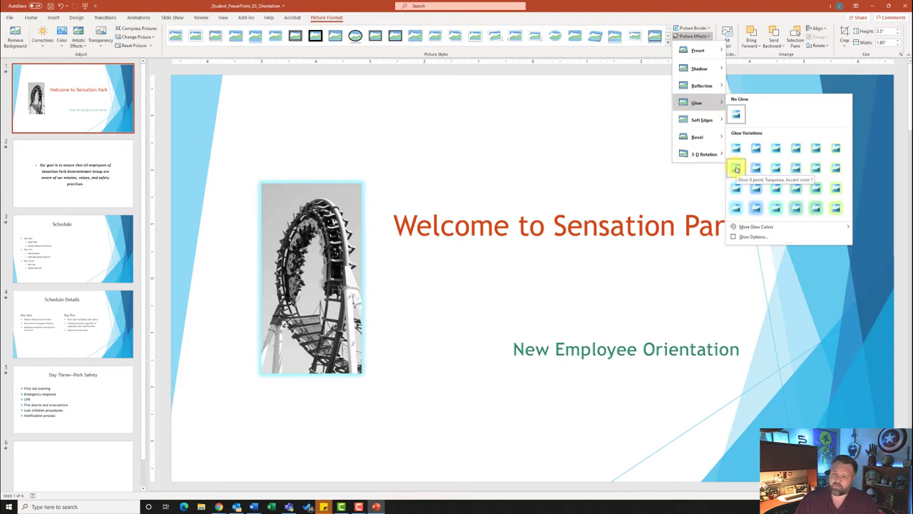
pyautogui.click(737, 168)
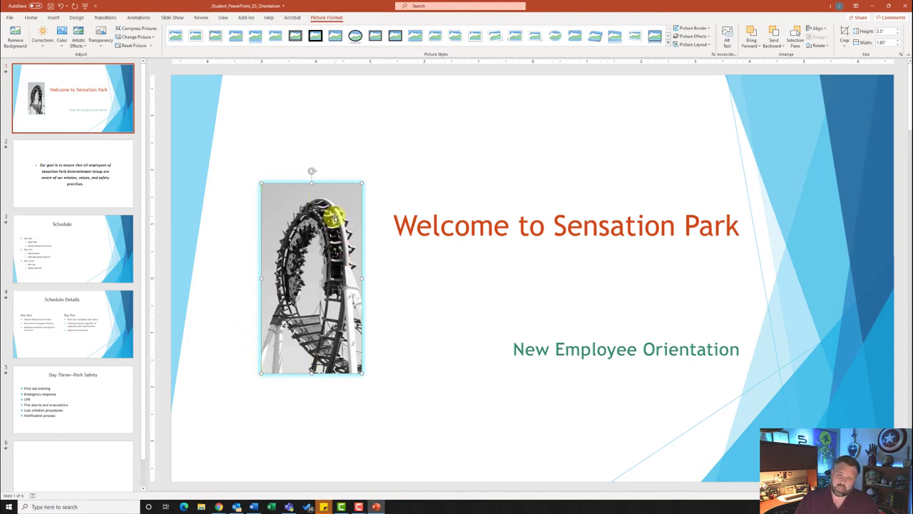
# Add the title to the selection and Align Middle it with the roller coaster picture.
pyautogui.keyDown('shift'); pyautogui.click(477, 225); pyautogui.keyUp('shift')
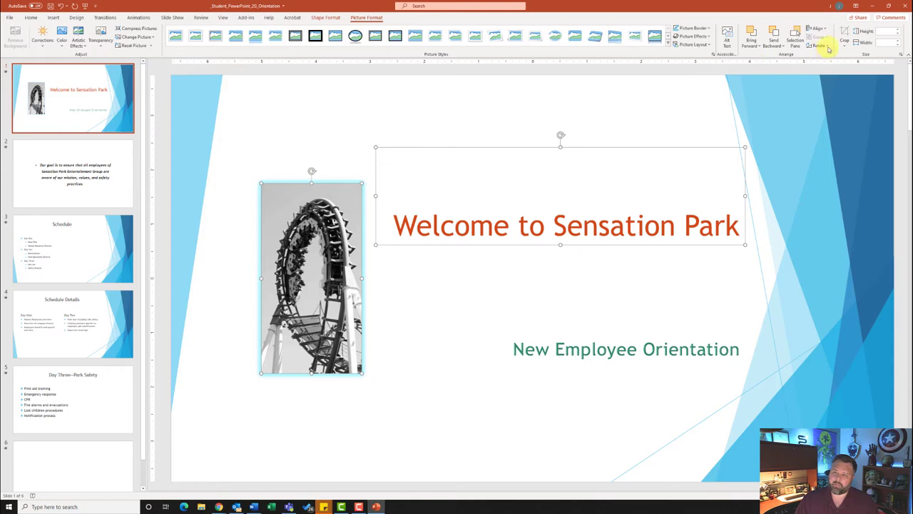
pyautogui.click(825, 30)
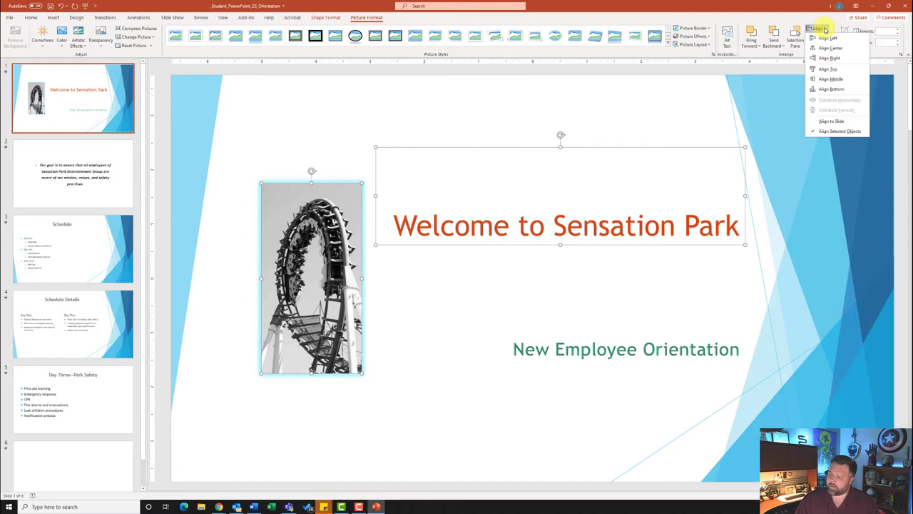
pyautogui.click(831, 79)
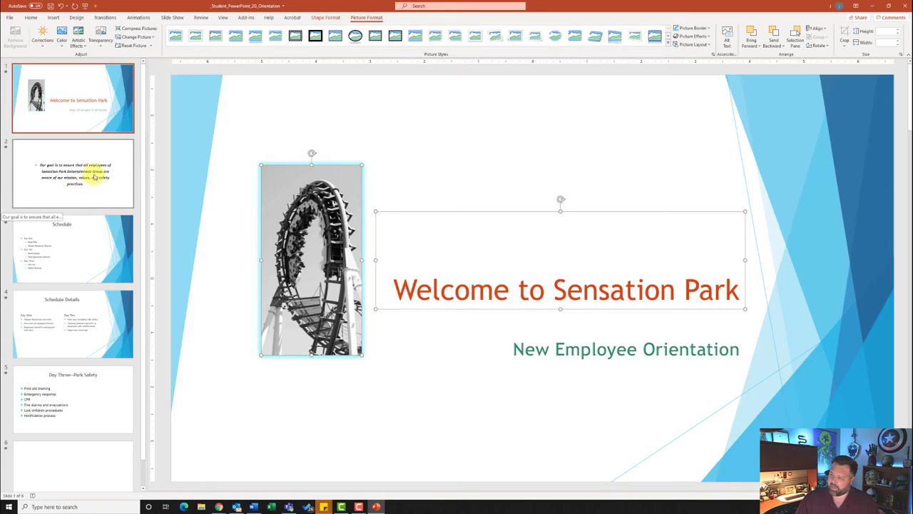
# On slide 2, delete the bullet before 'Our' in the mission statement.
pyautogui.click(66, 165)
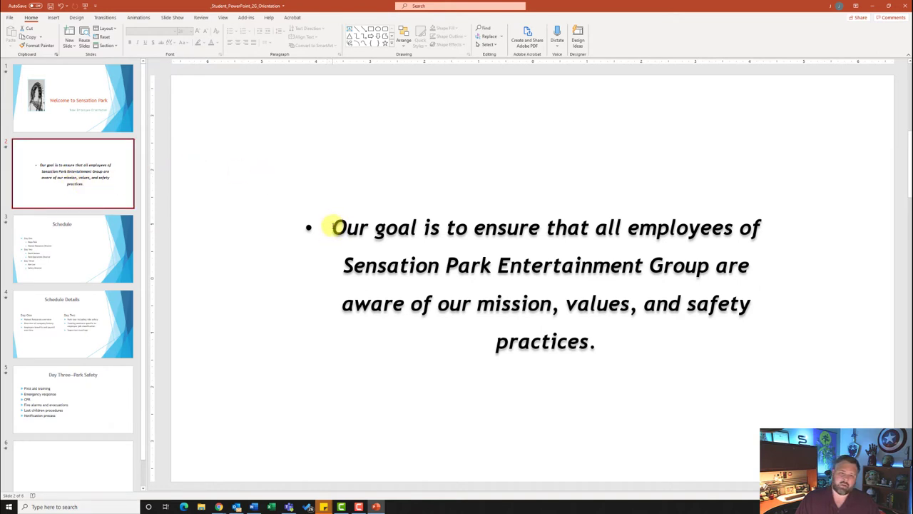
pyautogui.click(333, 227)
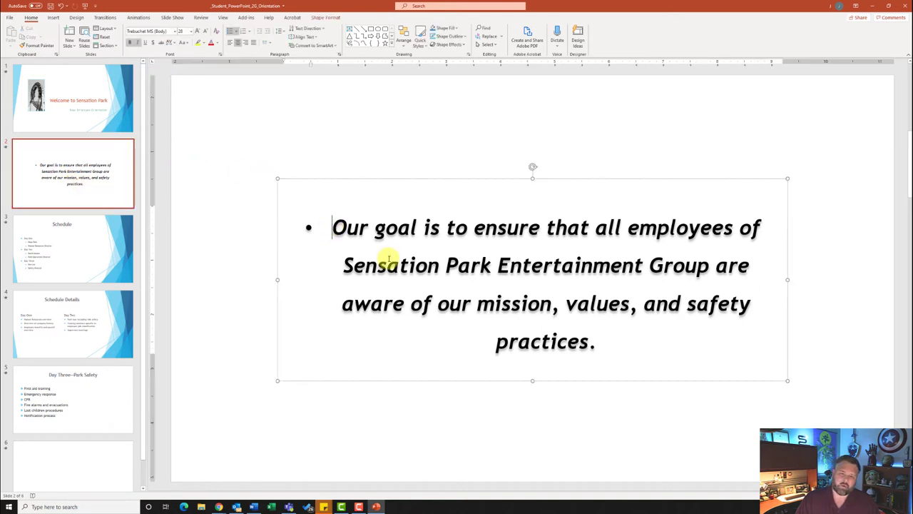
pyautogui.press('BackSpace')
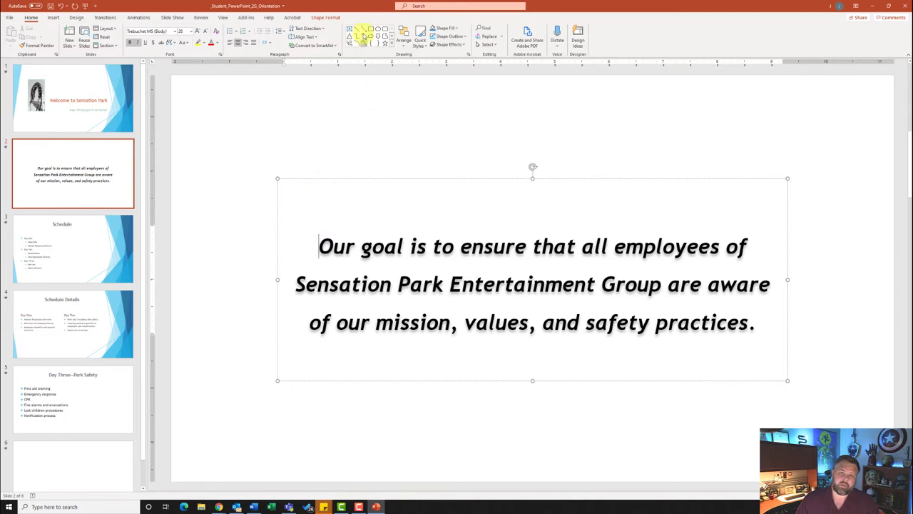
pyautogui.click(325, 17)
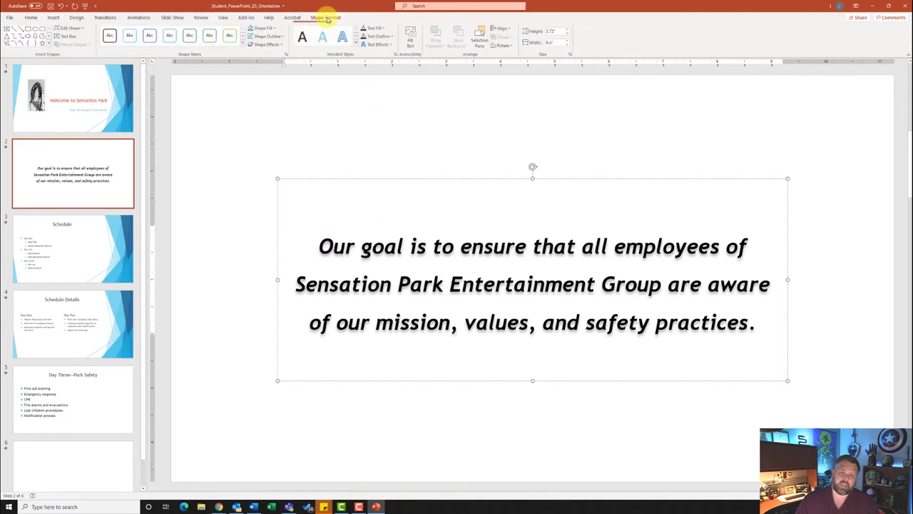
# Fill the statement box Light Gray, Background 2, Darker 10%, outline it Black, Text 1, then go to slide 3.
pyautogui.click(273, 28)
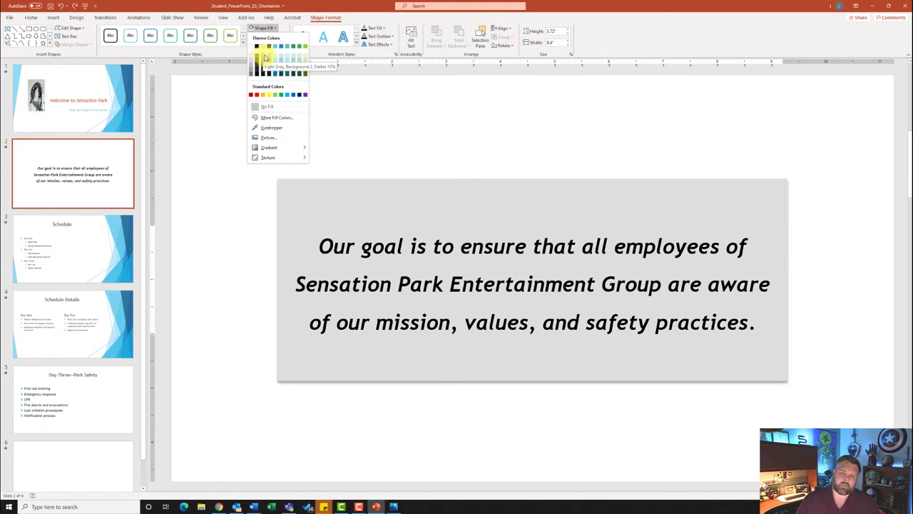
pyautogui.click(264, 59)
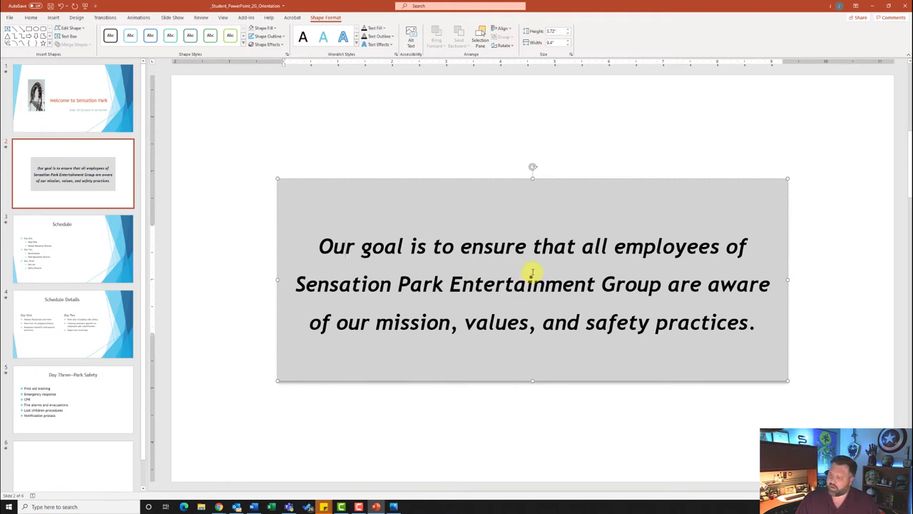
pyautogui.click(281, 37)
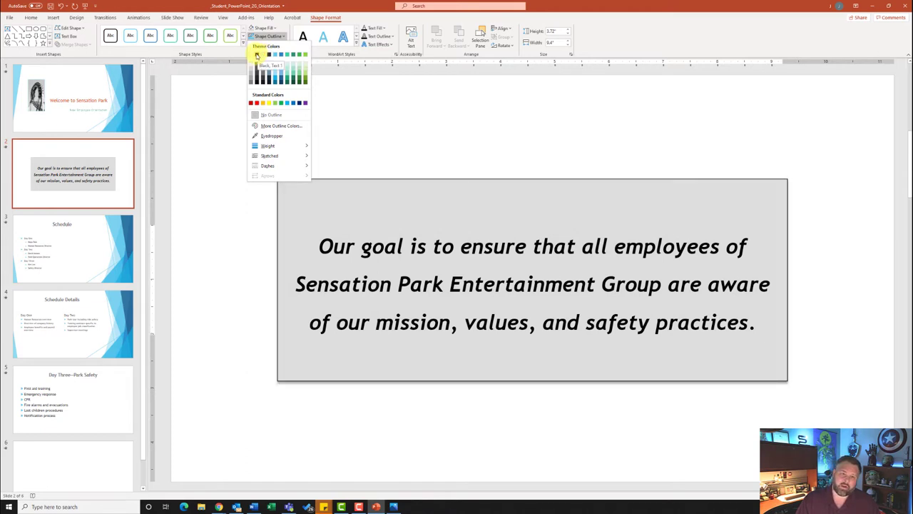
pyautogui.click(257, 55)
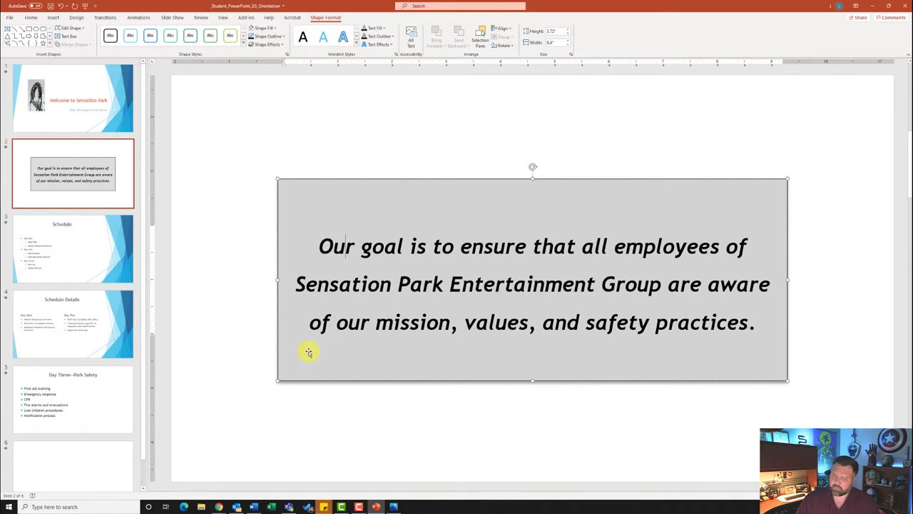
pyautogui.click(33, 244)
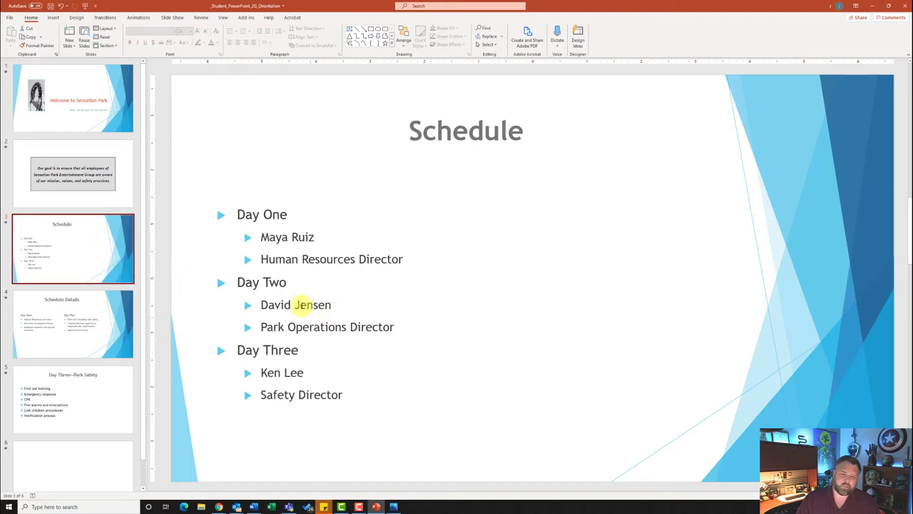
# Select the slide 3 Schedule list text and open More SmartArt Graphics from Convert to SmartArt.
pyautogui.click(288, 217)
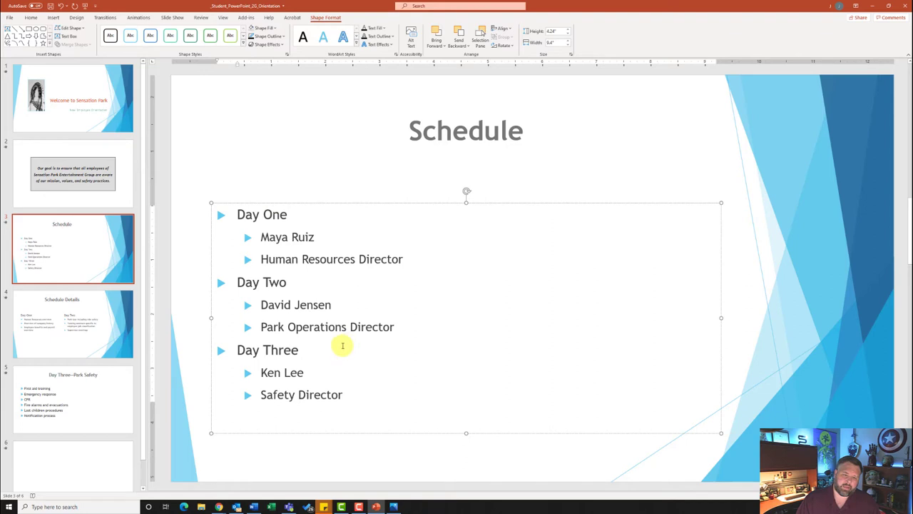
pyautogui.moveTo(346, 394); pyautogui.dragTo(221, 212)
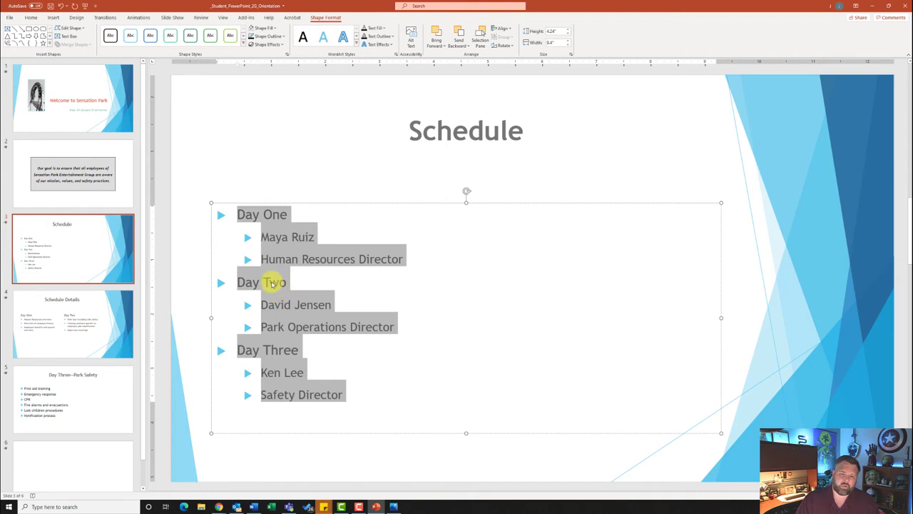
pyautogui.rightClick(272, 283)
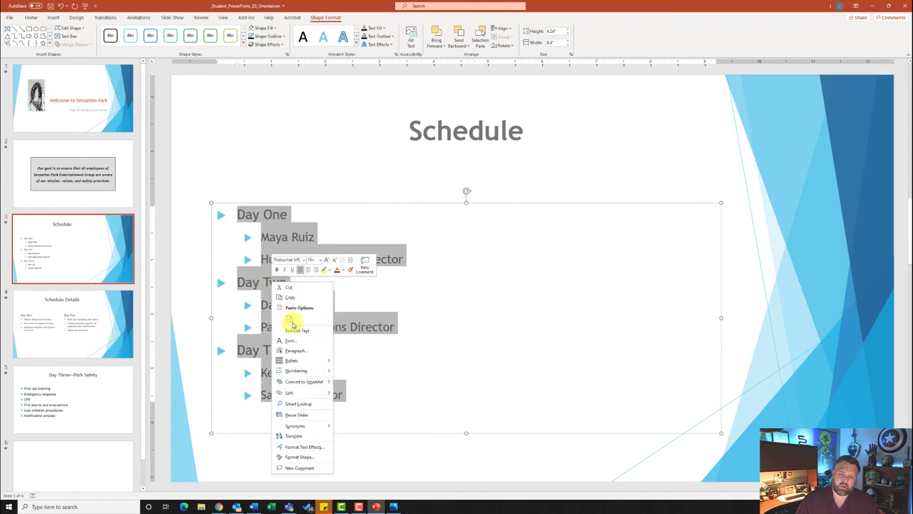
pyautogui.moveTo(293, 384)
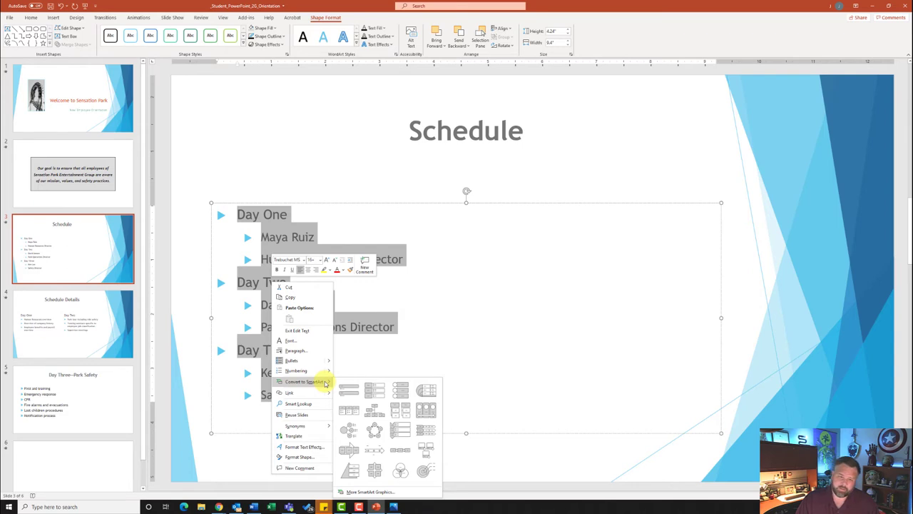
pyautogui.click(372, 492)
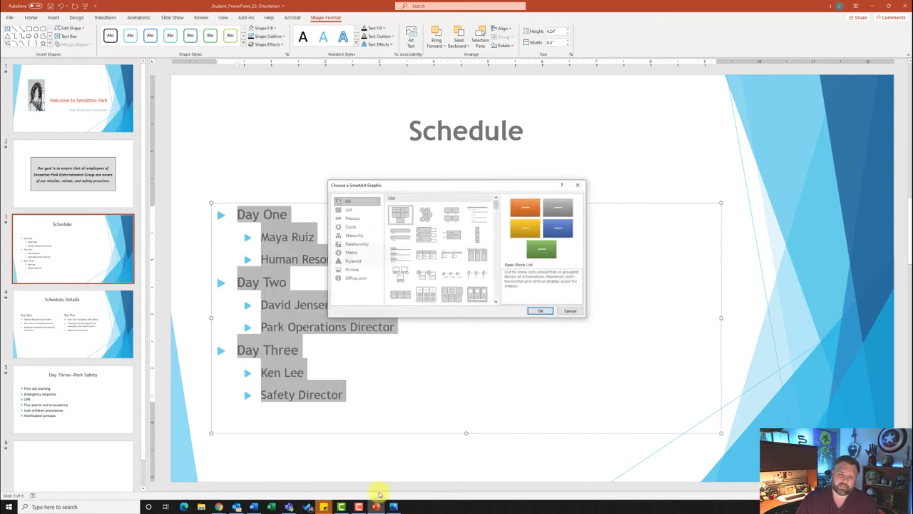
# Convert the Schedule list into the Hierarchy List SmartArt layout.
pyautogui.click(352, 236)
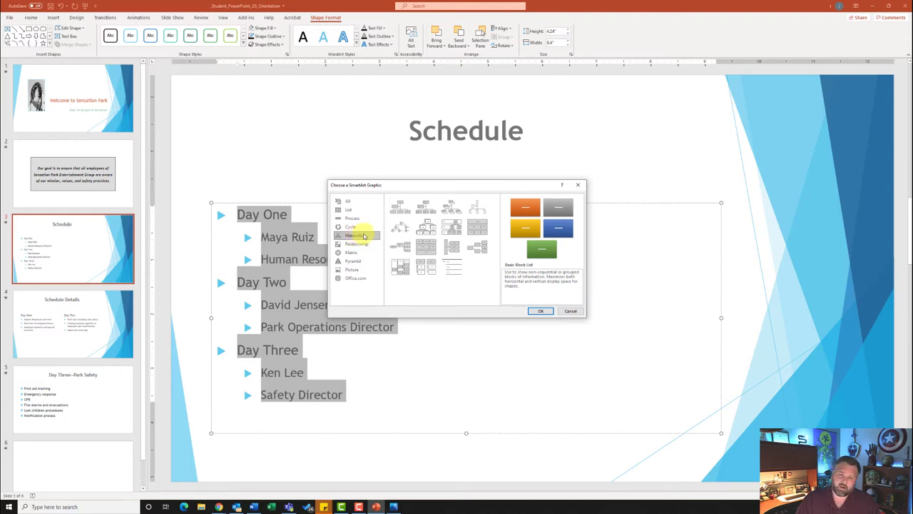
pyautogui.click(426, 268)
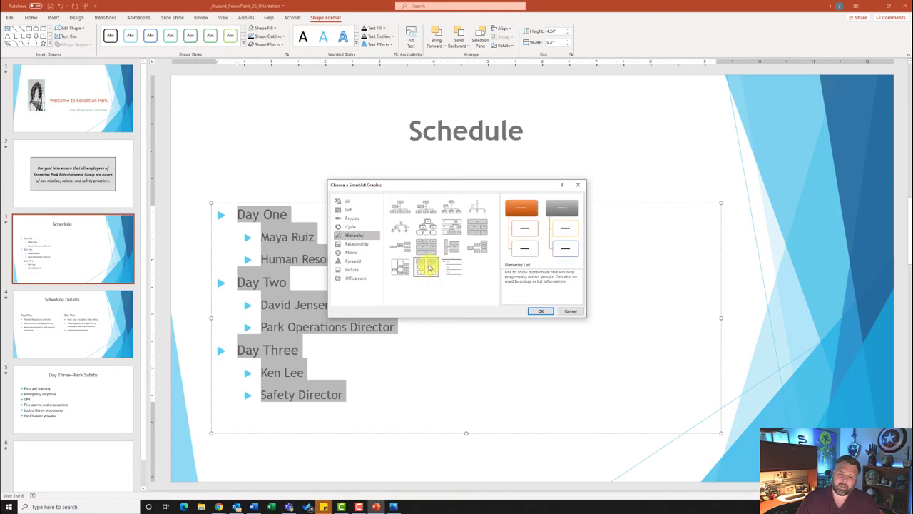
pyautogui.click(540, 311)
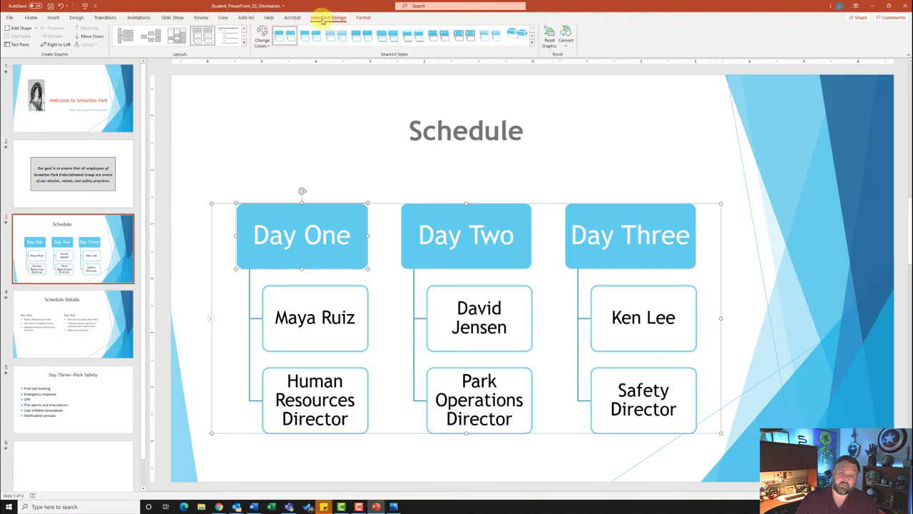
# Apply Colorful Range Accent Colors 3 to 4 and the Inset 3-D style to the diagram, then go to slide 4.
pyautogui.click(265, 37)
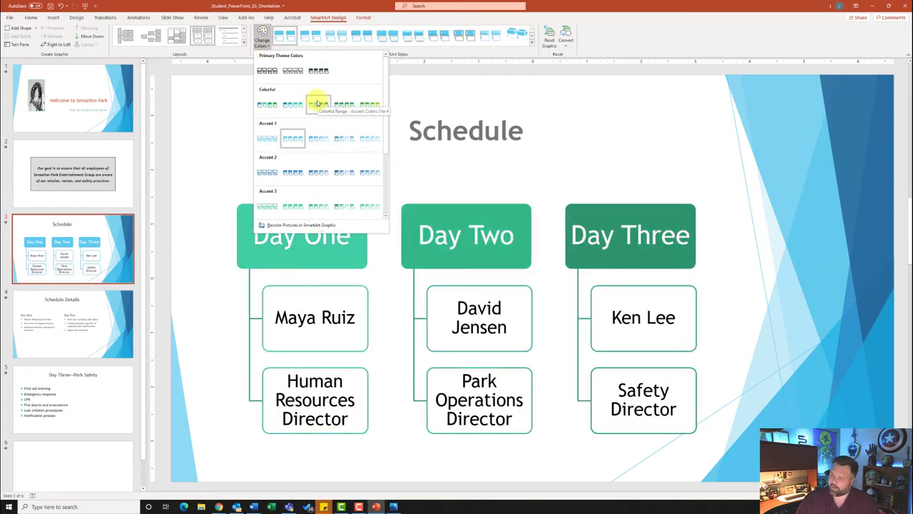
pyautogui.click(317, 106)
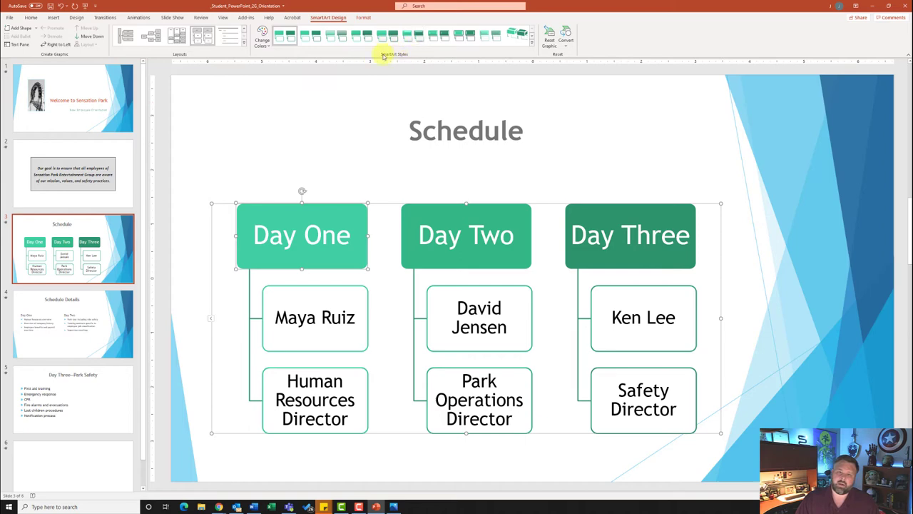
pyautogui.click(533, 45)
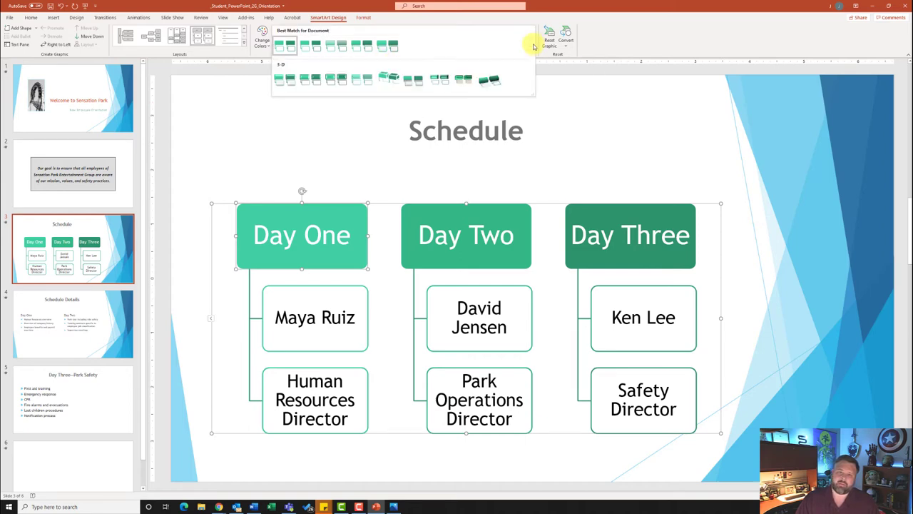
pyautogui.click(313, 80)
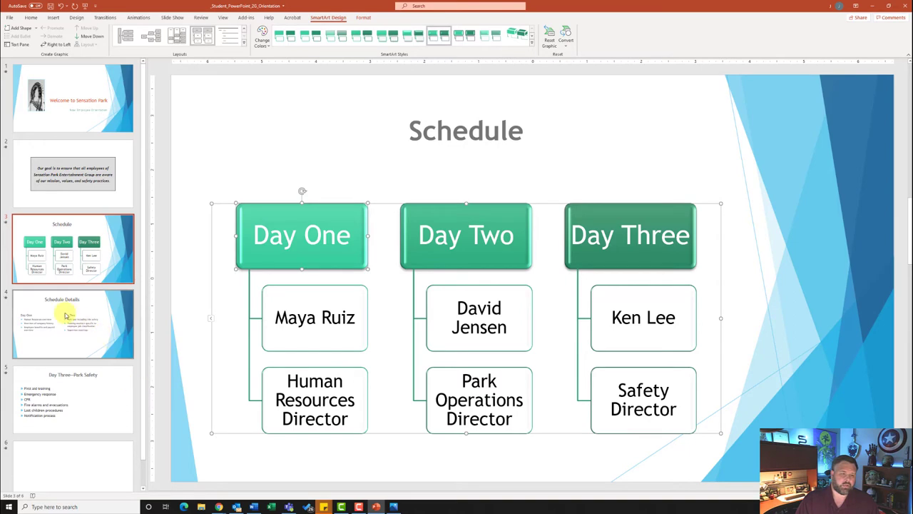
pyautogui.click(90, 314)
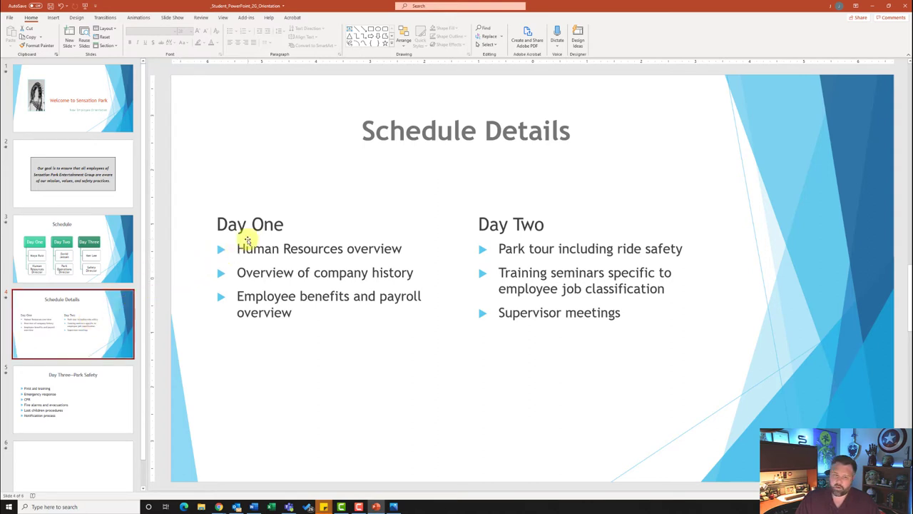
# Turn the three Day One items into a numbered list.
pyautogui.click(314, 303)
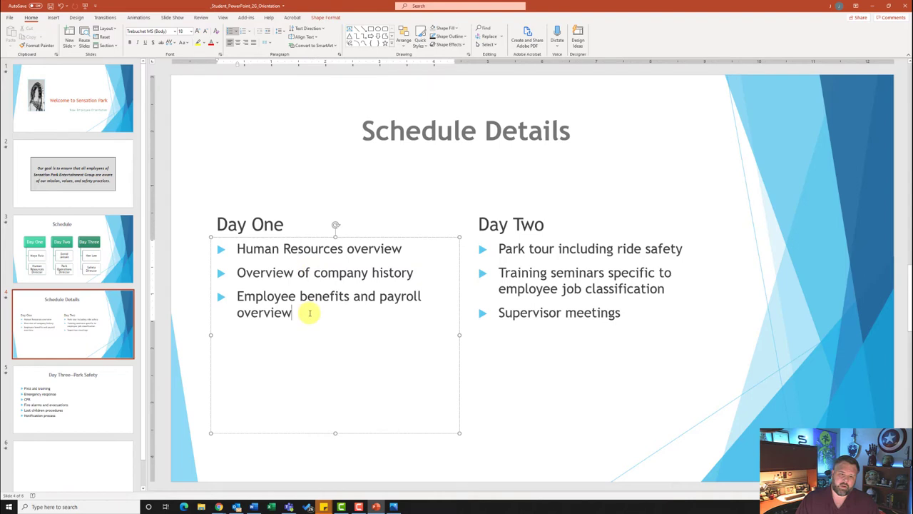
pyautogui.moveTo(293, 308); pyautogui.dragTo(242, 249)
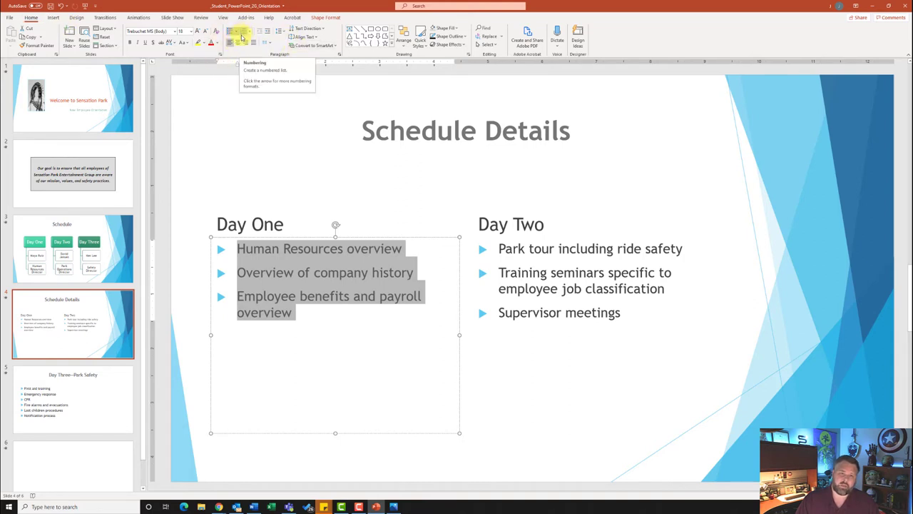
pyautogui.click(242, 33)
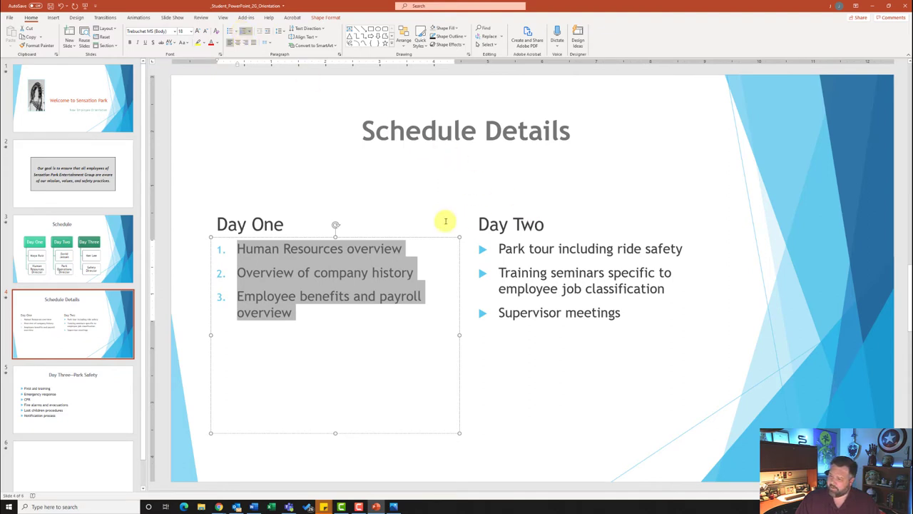
# Number the three Day Two items too, then go to the Day Three—Park Safety slide.
pyautogui.click(559, 248)
pyautogui.moveTo(638, 321); pyautogui.dragTo(521, 249)
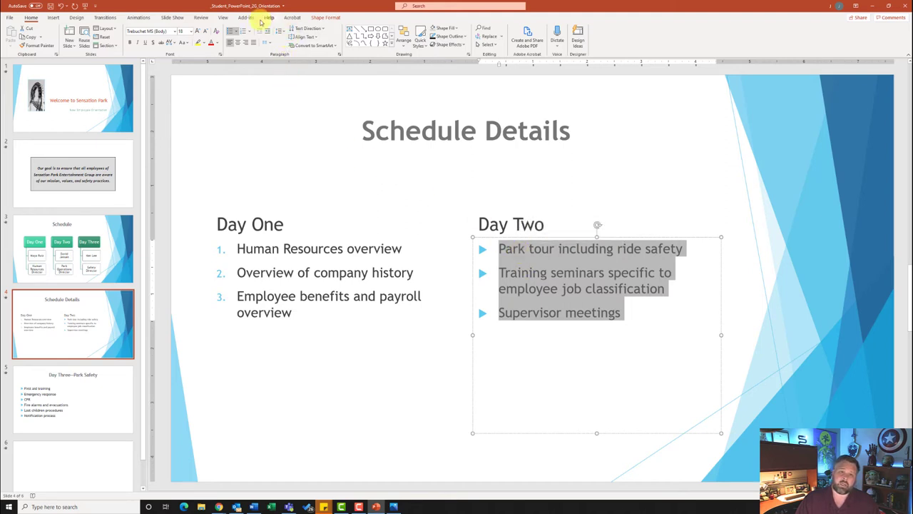
pyautogui.click(242, 33)
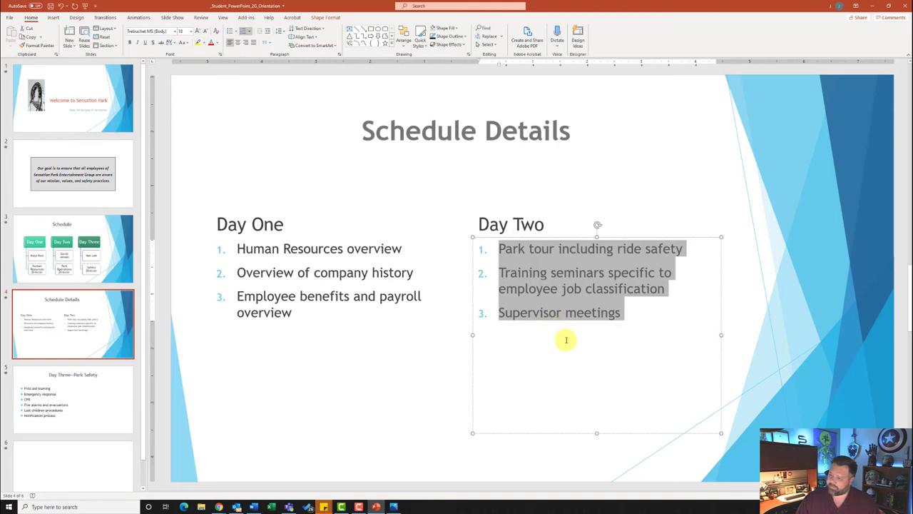
pyautogui.click(71, 325)
pyautogui.scroll(-1, 71, 299)
pyautogui.click(78, 374)
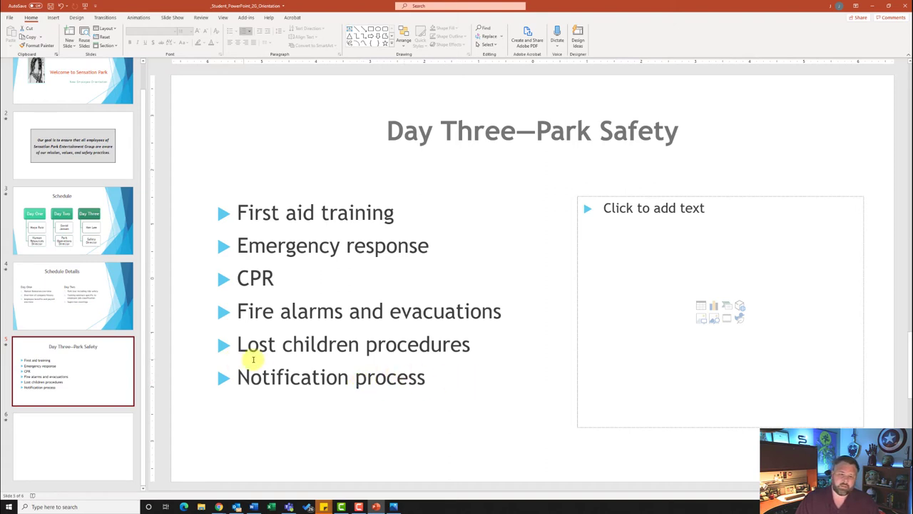
# Give the six Park Safety items square bullets and open Bullets and Numbering.
pyautogui.click(446, 379)
pyautogui.moveTo(440, 381); pyautogui.dragTo(236, 209)
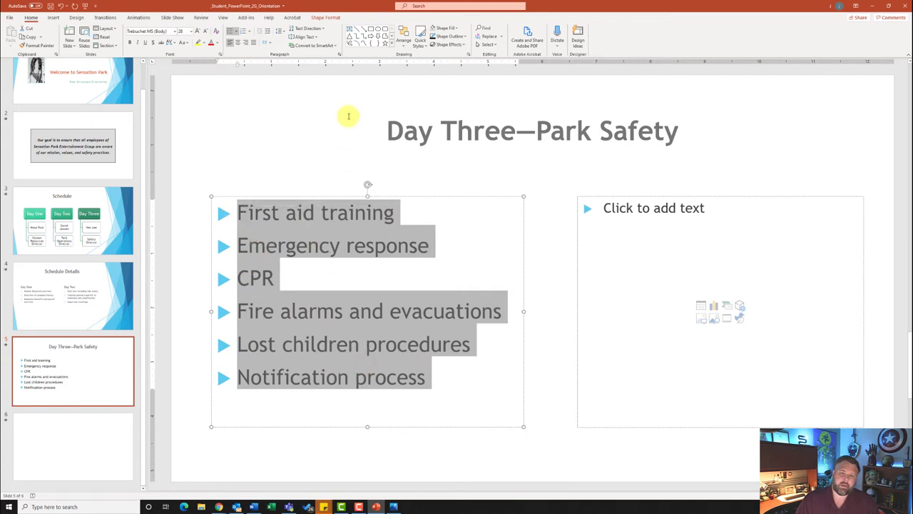
pyautogui.click(236, 33)
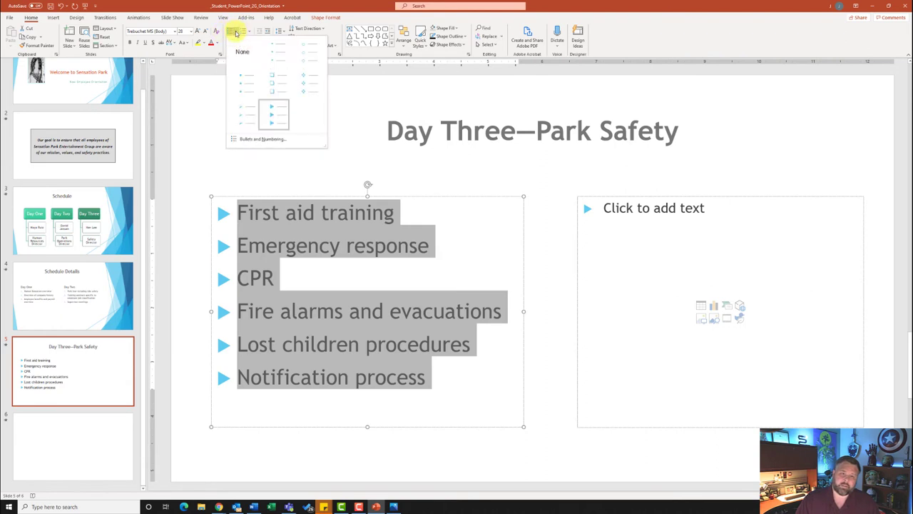
pyautogui.click(239, 85)
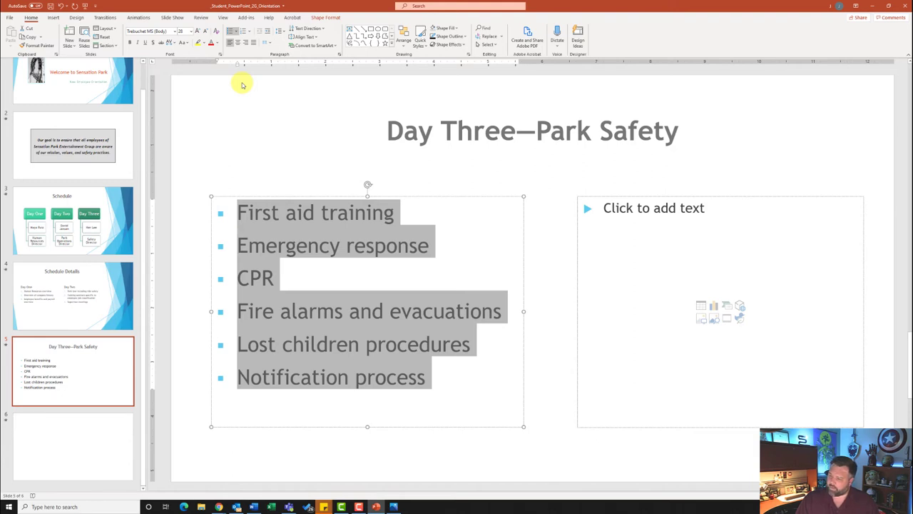
pyautogui.click(235, 33)
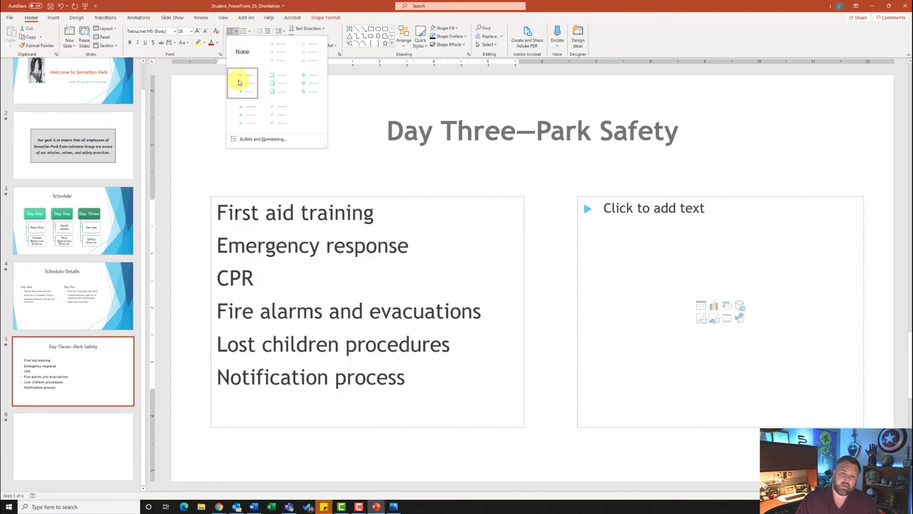
pyautogui.click(265, 140)
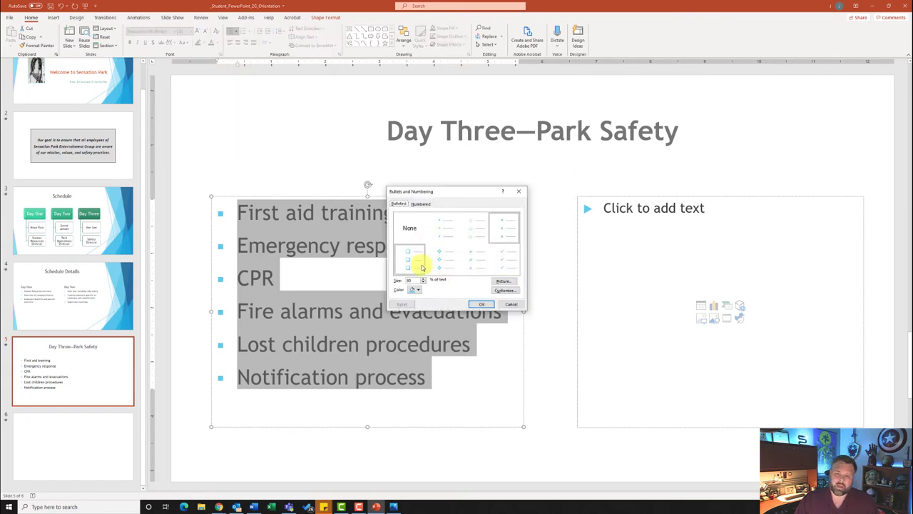
# Set the bullet colour to Light Gray, Background 2, Darker 50% and size to 100% of text.
pyautogui.click(418, 290)
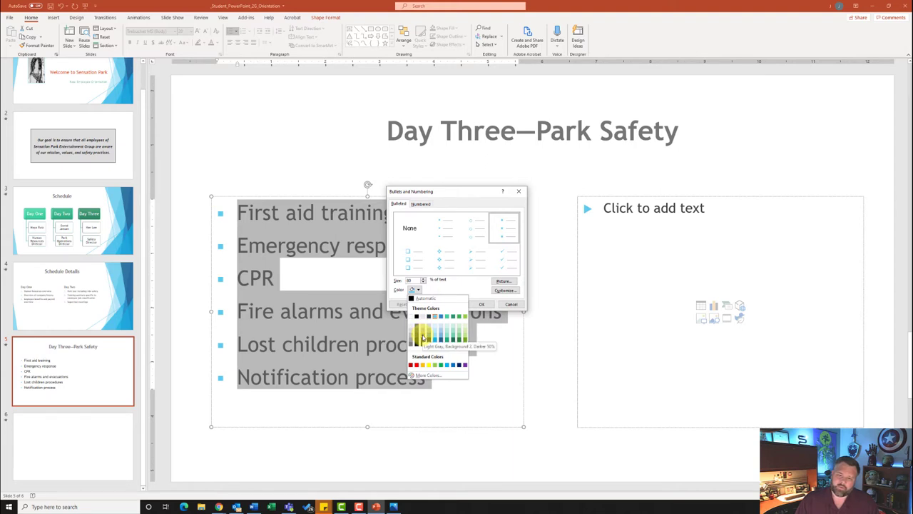
pyautogui.click(422, 336)
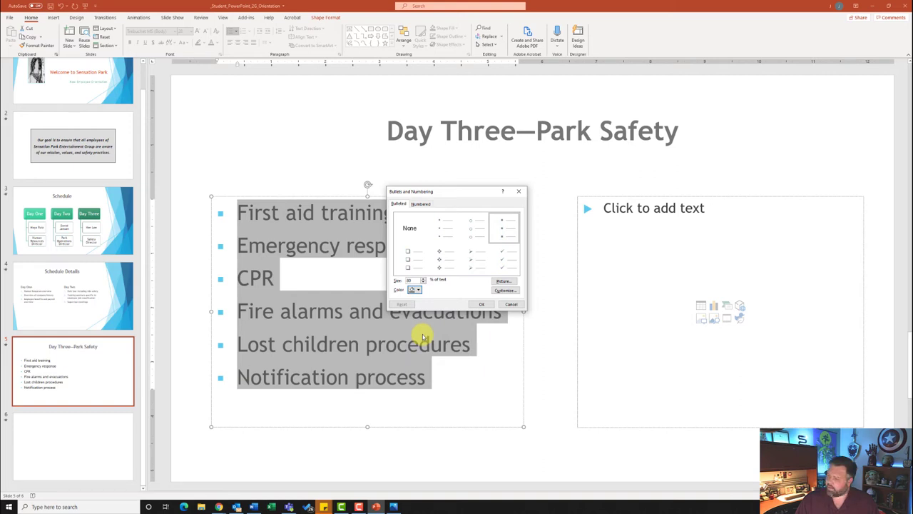
pyautogui.click(404, 281)
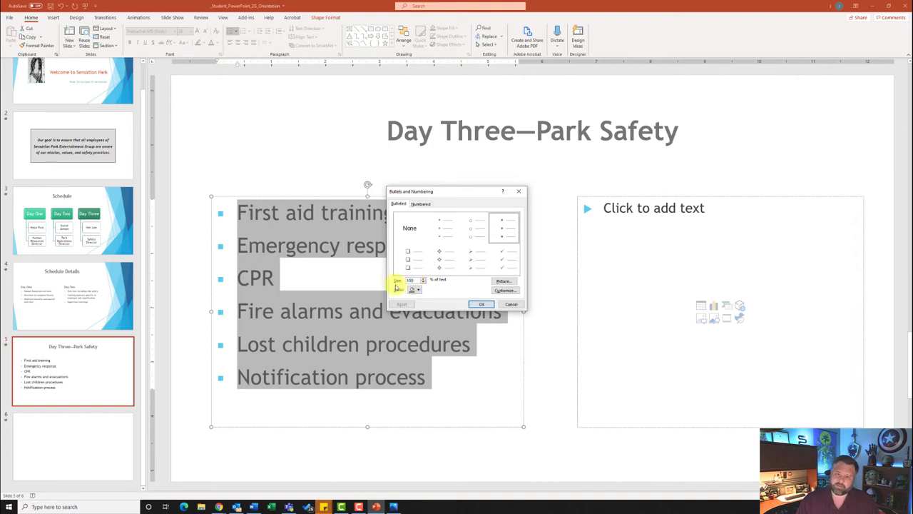
pyautogui.click(482, 305)
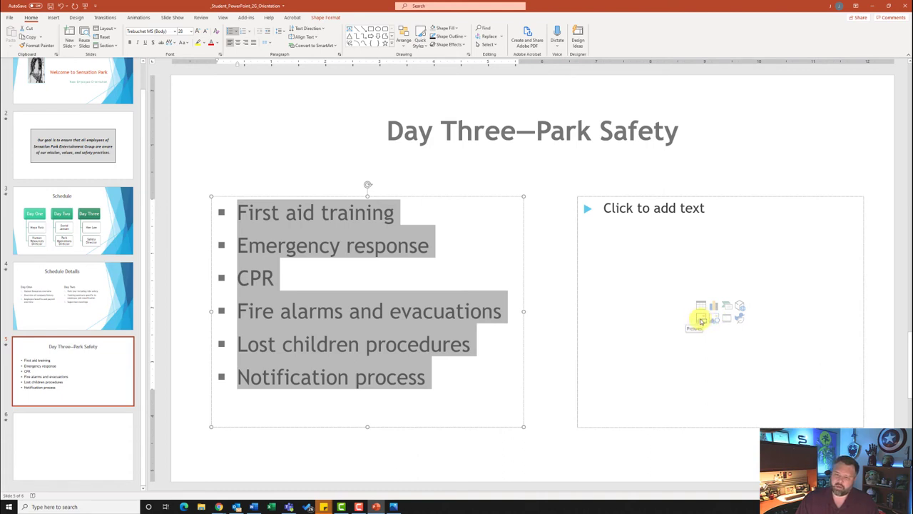
# Insert the p02G_Alarm picture from Downloads into the slide's content placeholder.
pyautogui.click(701, 320)
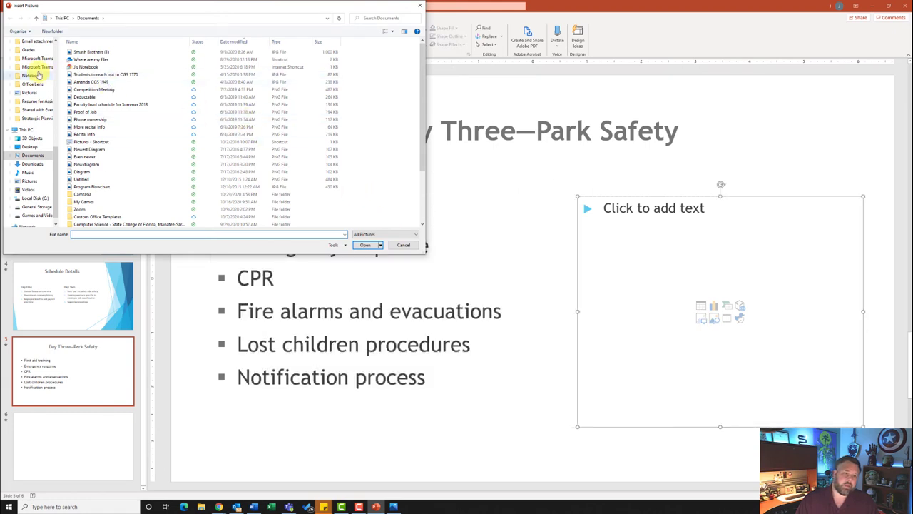
pyautogui.click(32, 164)
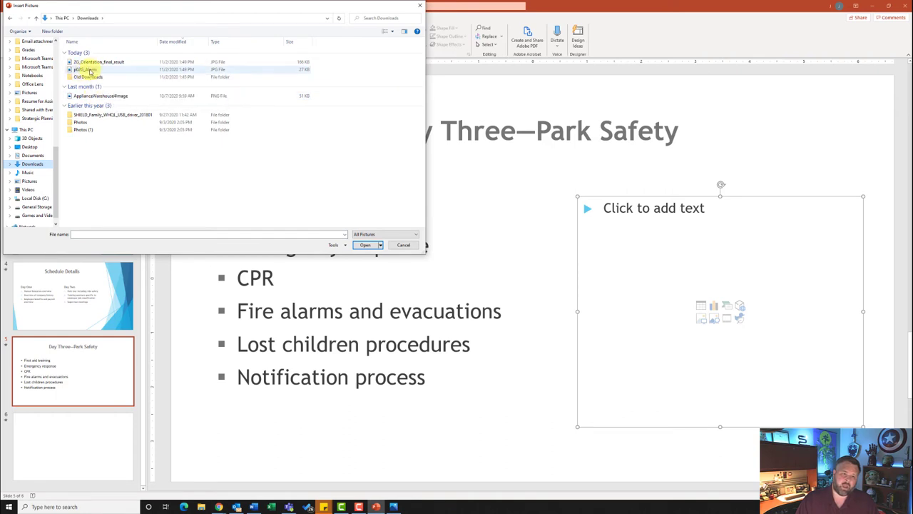
pyautogui.click(85, 70)
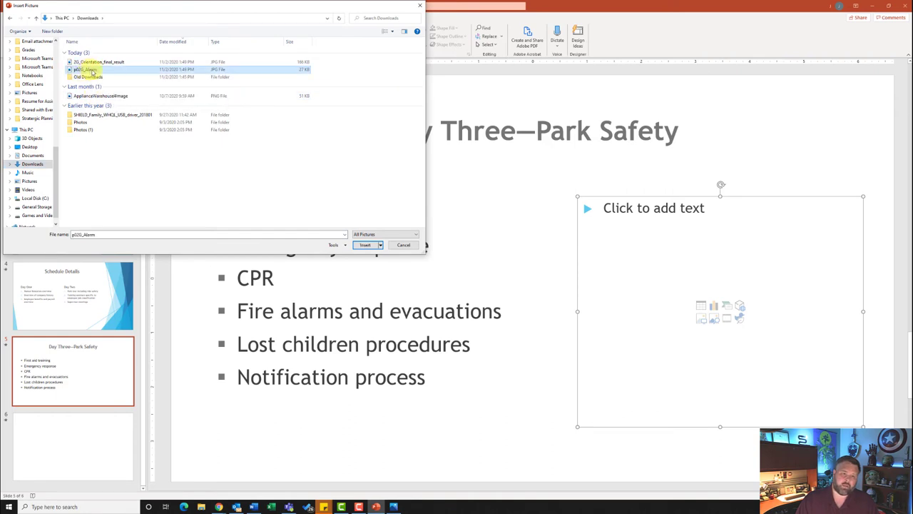
pyautogui.click(364, 245)
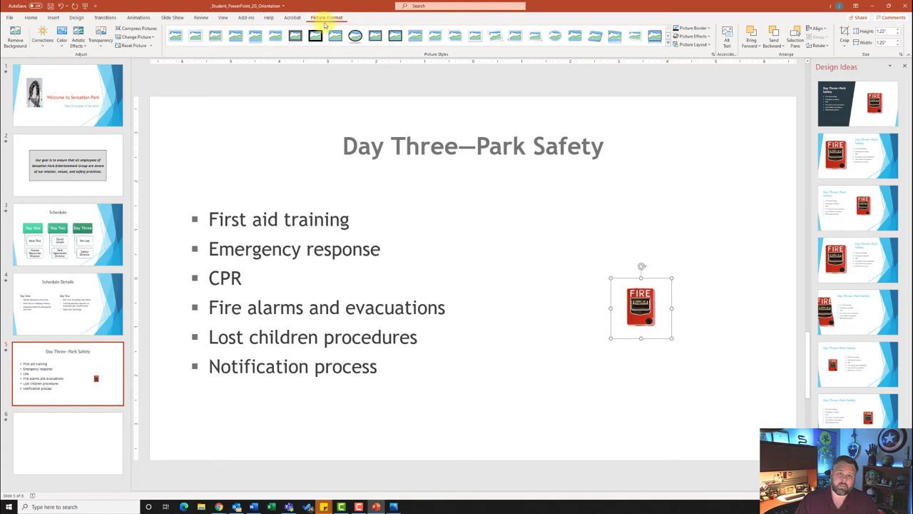
# Remove the fire alarm picture's background and keep the changes.
pyautogui.click(14, 39)
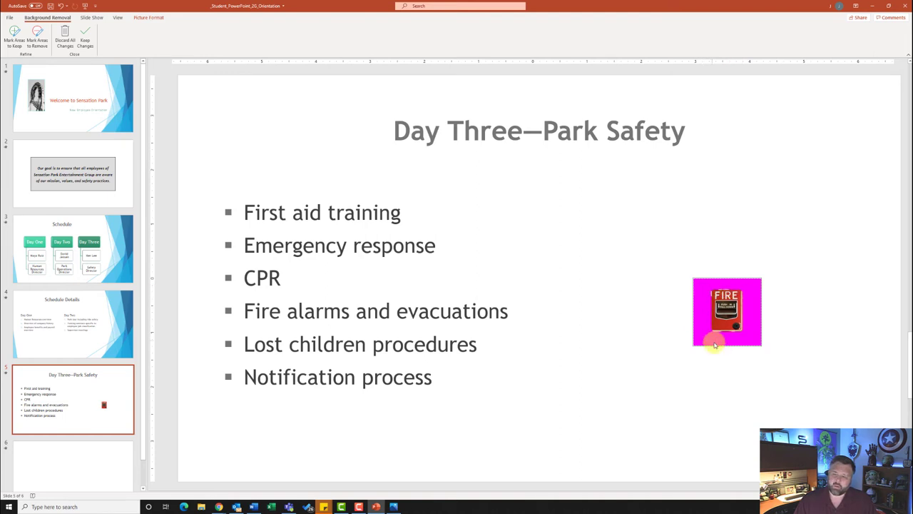
pyautogui.click(82, 43)
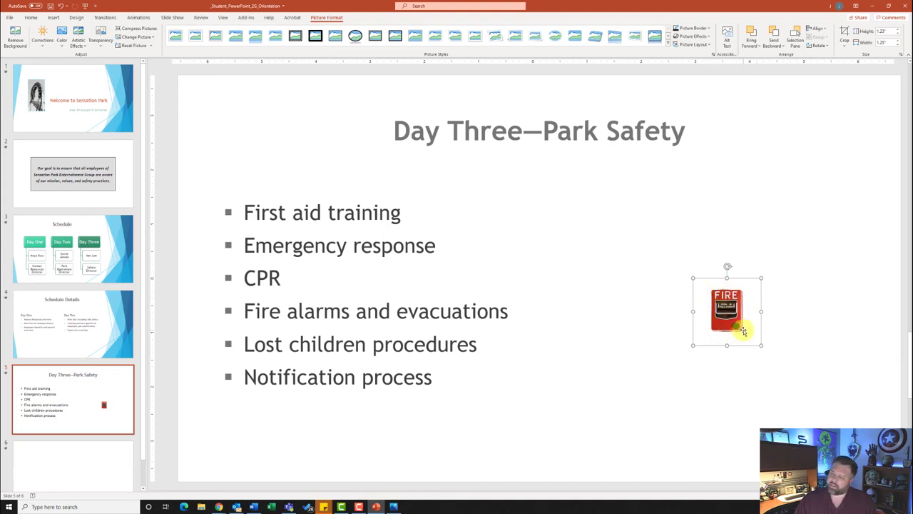
# Add a turquoise glow to the fire alarm picture, then switch to the Insert ribbon.
pyautogui.click(697, 37)
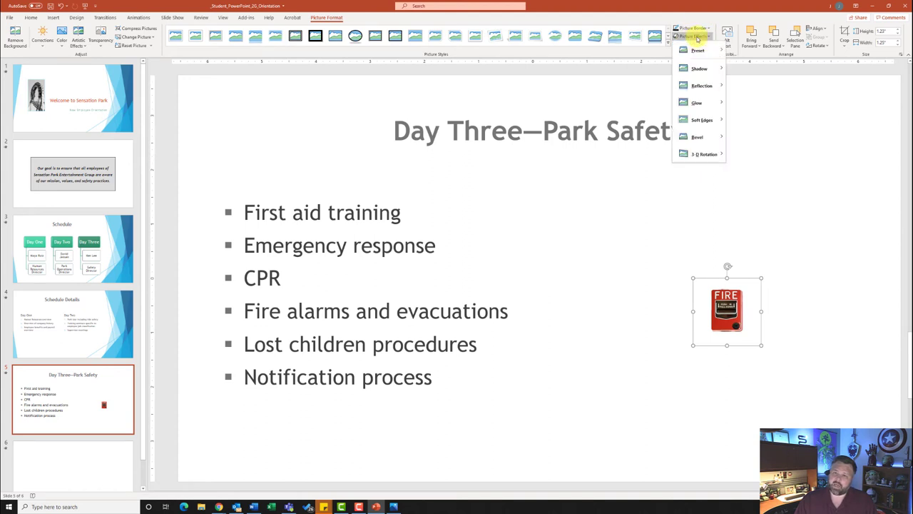
pyautogui.moveTo(702, 102)
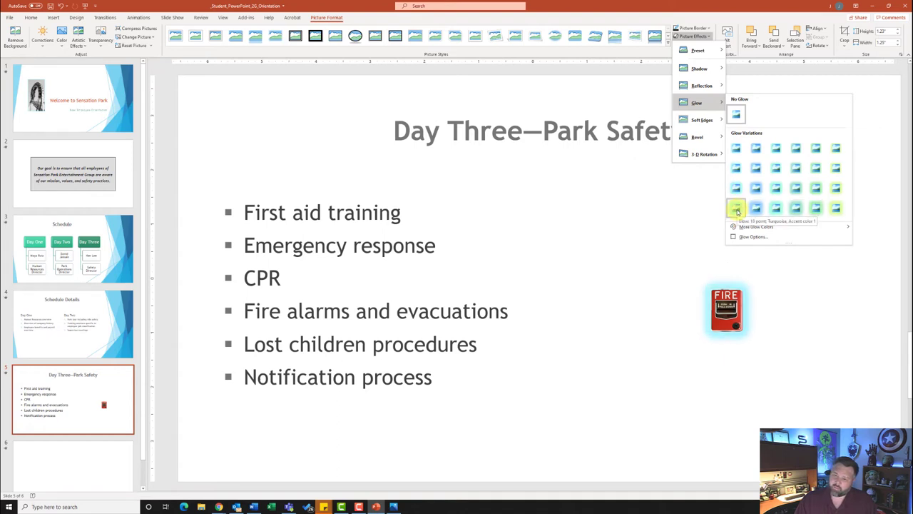
pyautogui.click(776, 211)
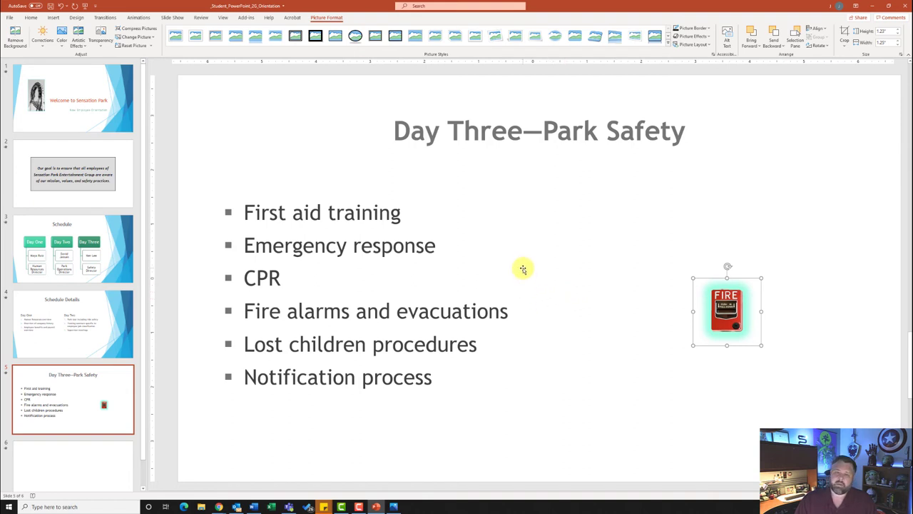
pyautogui.click(54, 17)
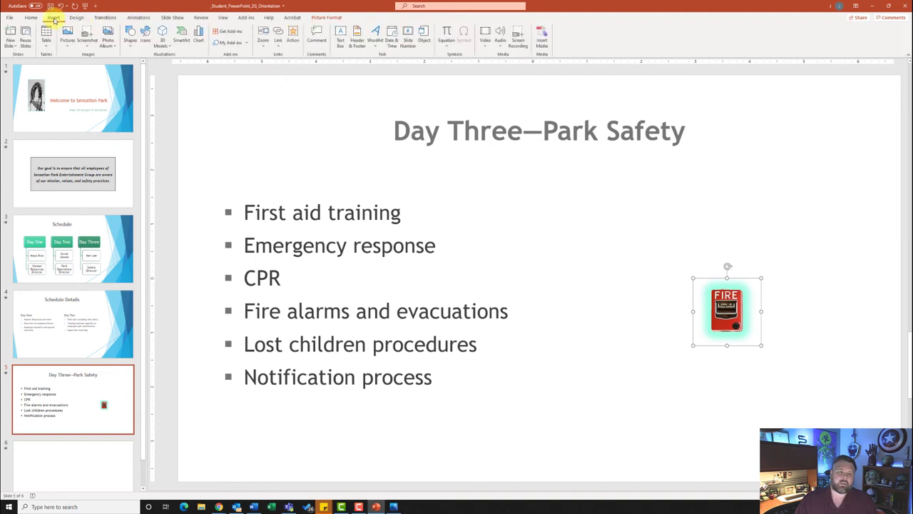
# Add a text box below the safety list reading 'All employees will be tested on park safety procedures!'.
pyautogui.click(339, 43)
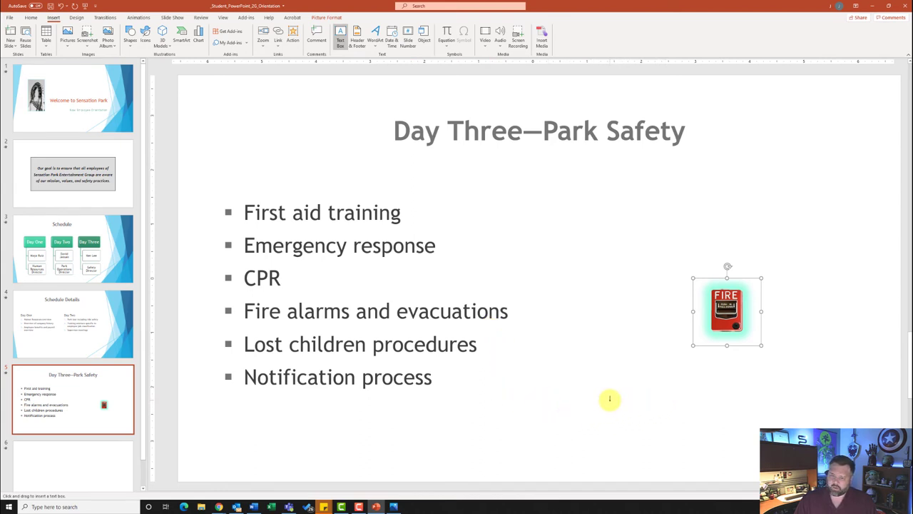
pyautogui.click(560, 413)
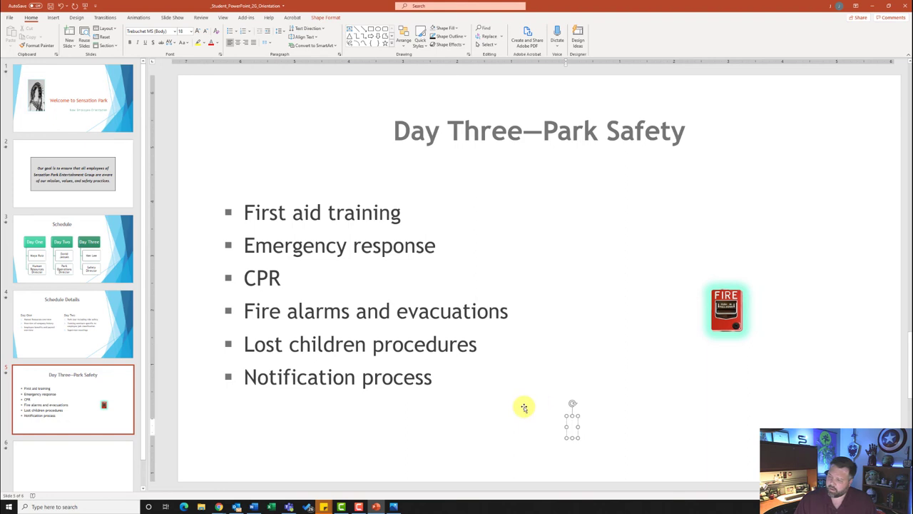
pyautogui.write('A')
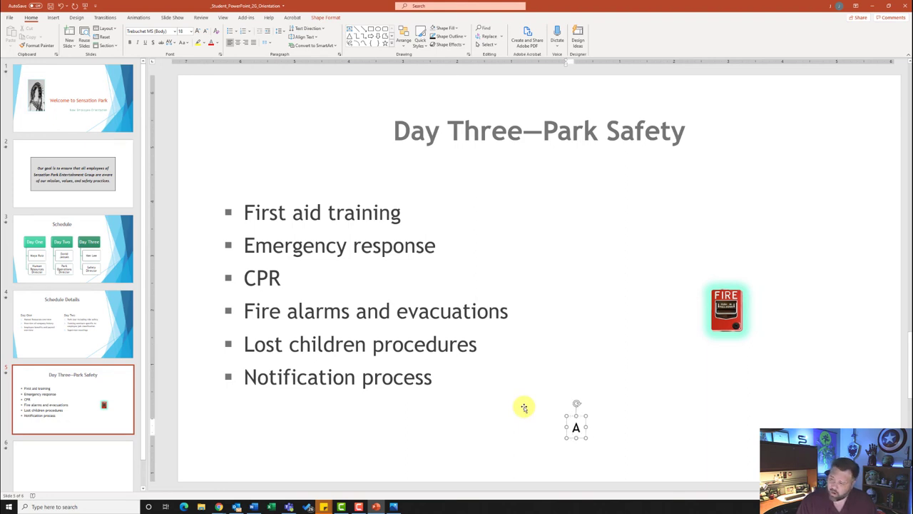
pyautogui.write('ll employees will be tested on park saf')
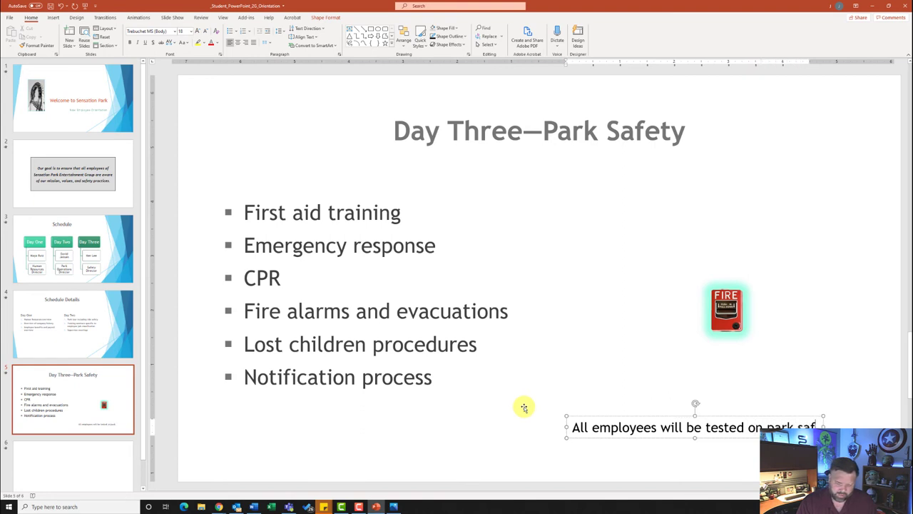
pyautogui.write('e')
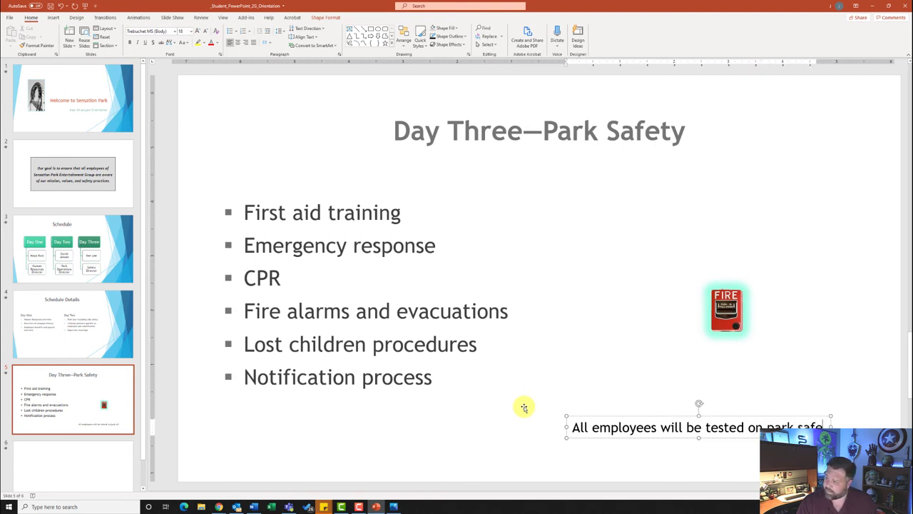
pyautogui.write('ty procedure')
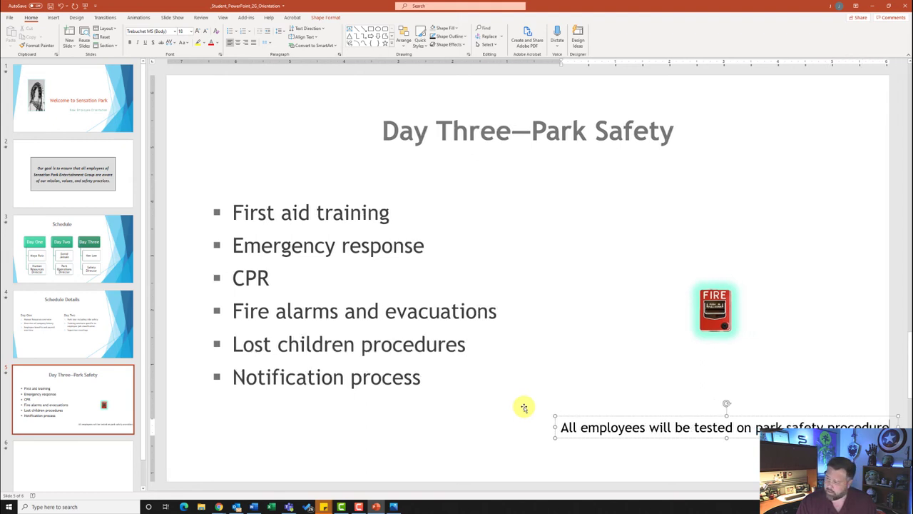
pyautogui.write('s')
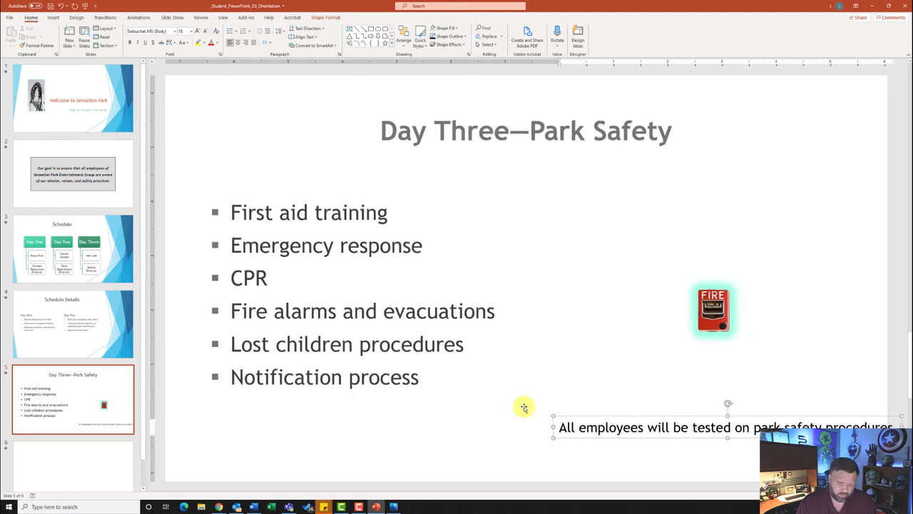
pyautogui.write('!')
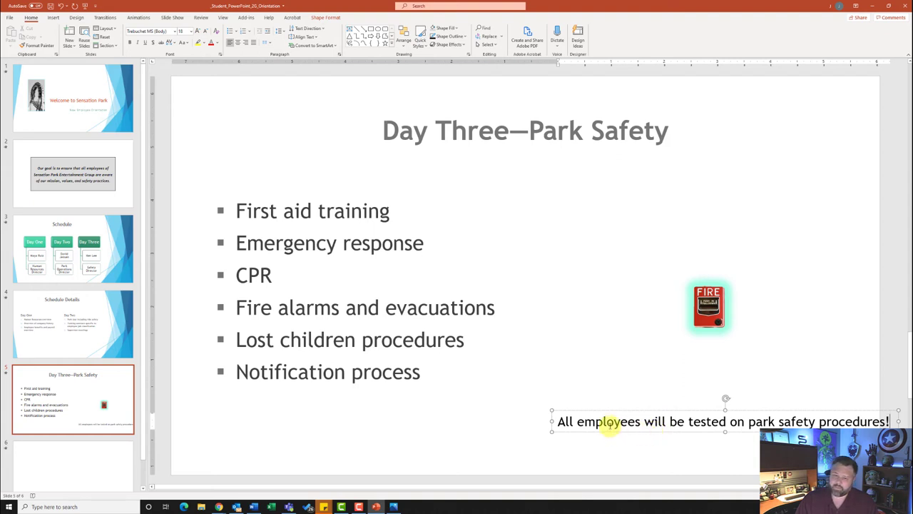
# Center the safety caption along the bottom edge of slide 5, then go to blank slide 6.
pyautogui.click(325, 18)
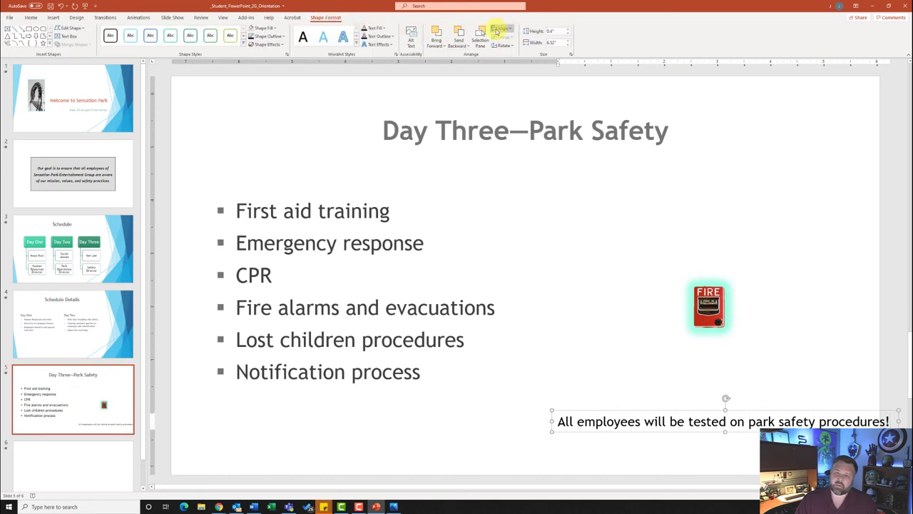
pyautogui.click(504, 27)
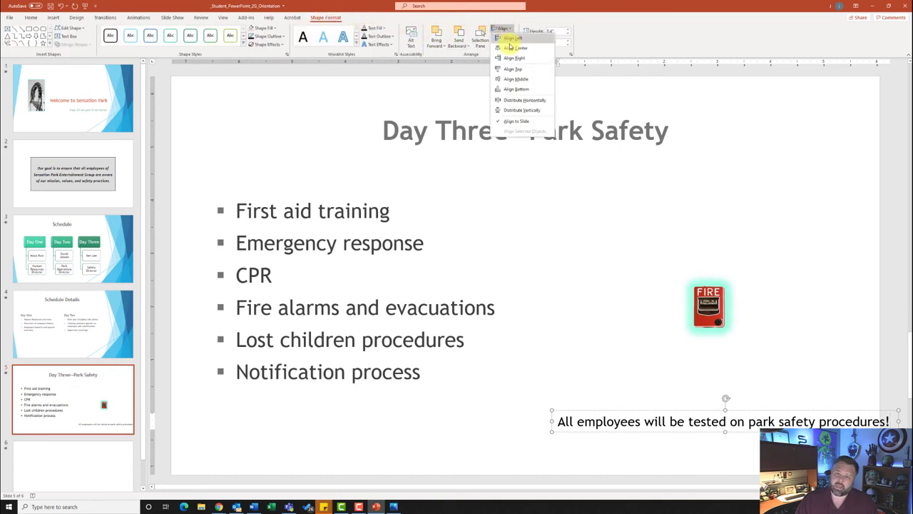
pyautogui.click(511, 47)
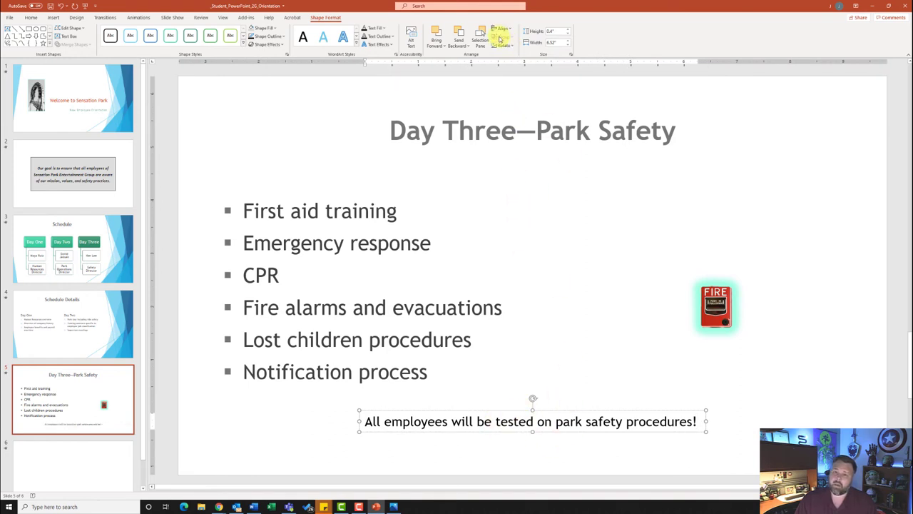
pyautogui.click(507, 29)
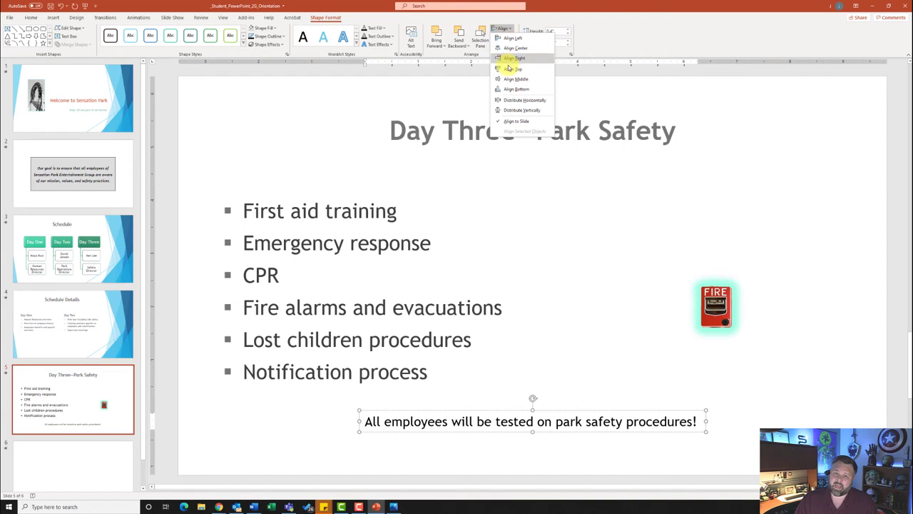
pyautogui.click(518, 90)
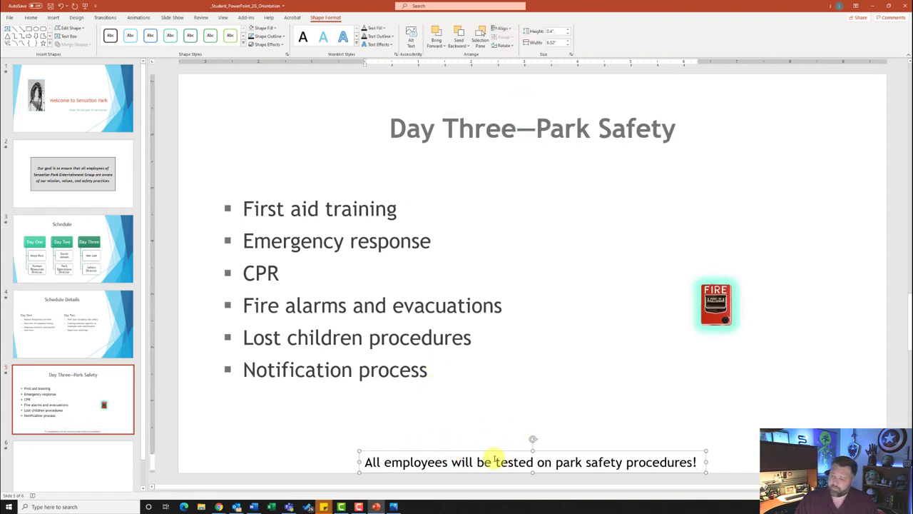
pyautogui.scroll(-2, 130, 342)
pyautogui.click(94, 442)
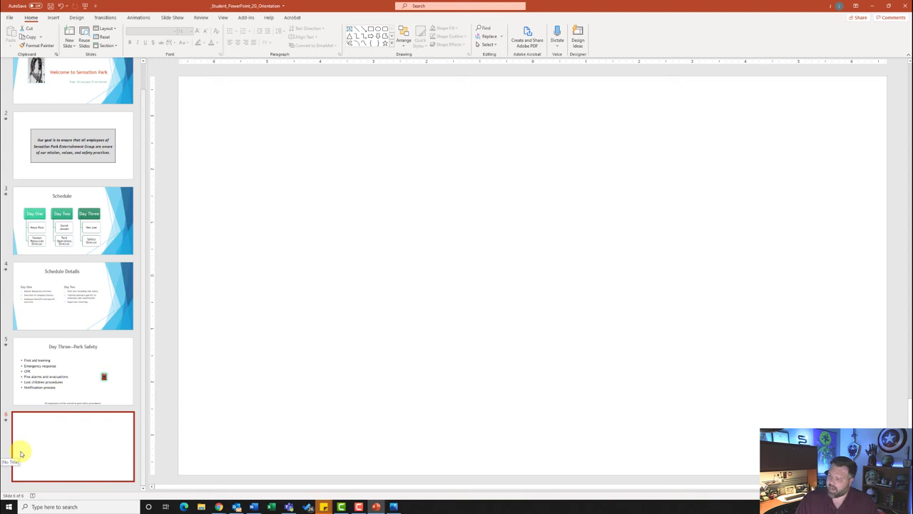
# Draw a large light-blue diamond on slide 6, about 5.1" high by 6.88" wide.
pyautogui.click(52, 17)
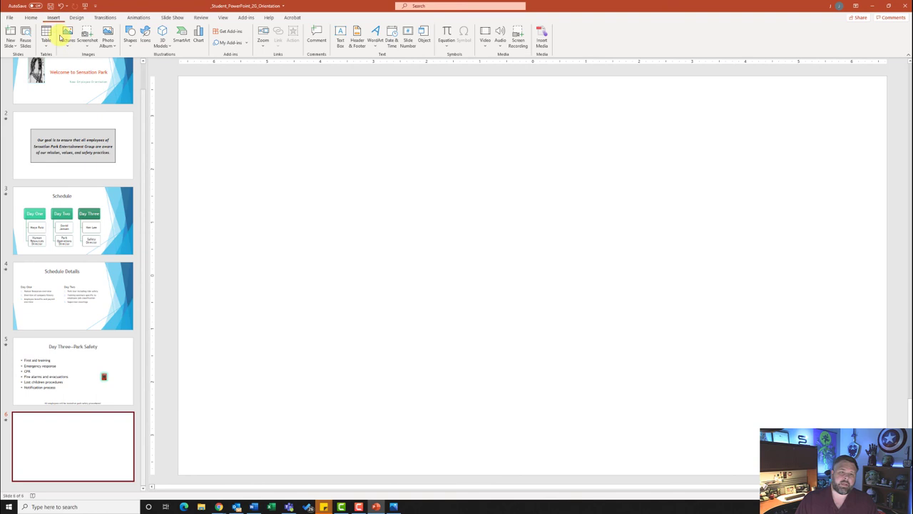
pyautogui.click(130, 40)
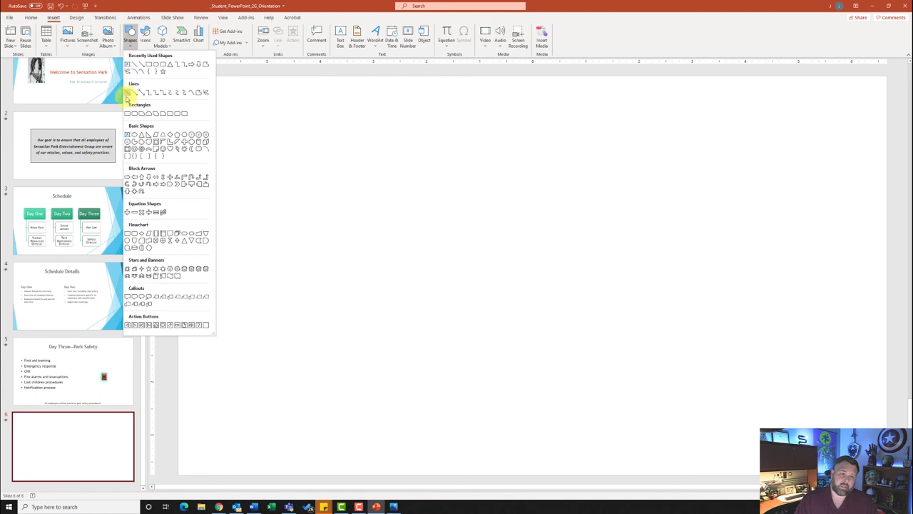
pyautogui.click(171, 136)
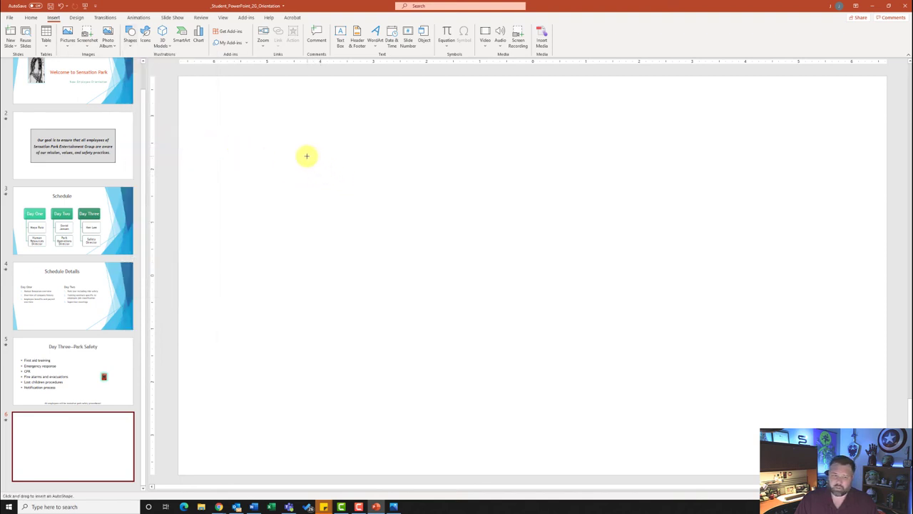
pyautogui.moveTo(299, 149); pyautogui.dragTo(664, 421)
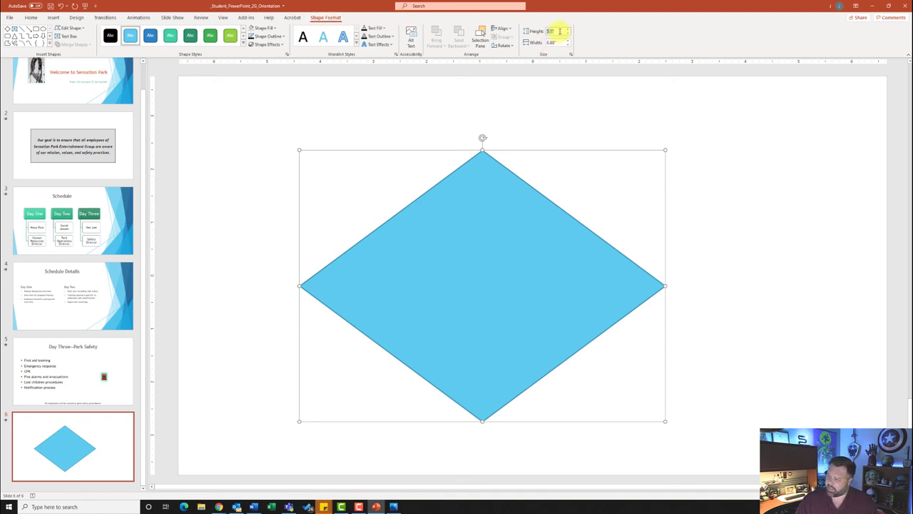
# Resize the diamond to 6" high by 8" wide.
pyautogui.write('6')
pyautogui.press('Return')
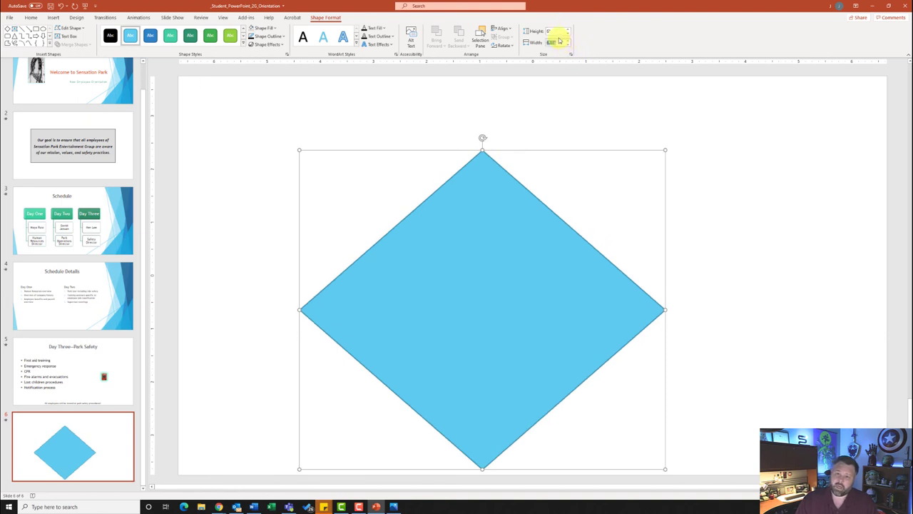
pyautogui.click(560, 41)
pyautogui.write('8')
pyautogui.press('Return')
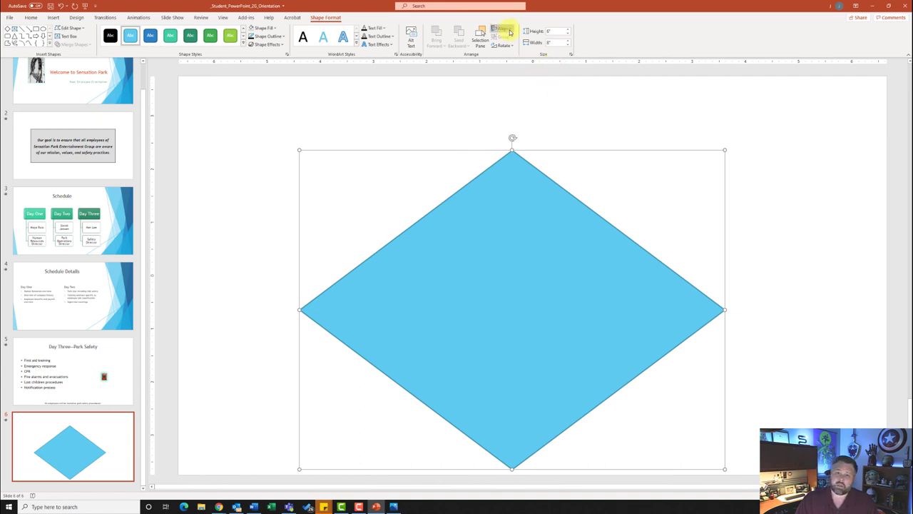
# Center the diamond horizontally and vertically on the slide.
pyautogui.click(510, 29)
pyautogui.click(511, 47)
pyautogui.click(503, 29)
pyautogui.click(511, 81)
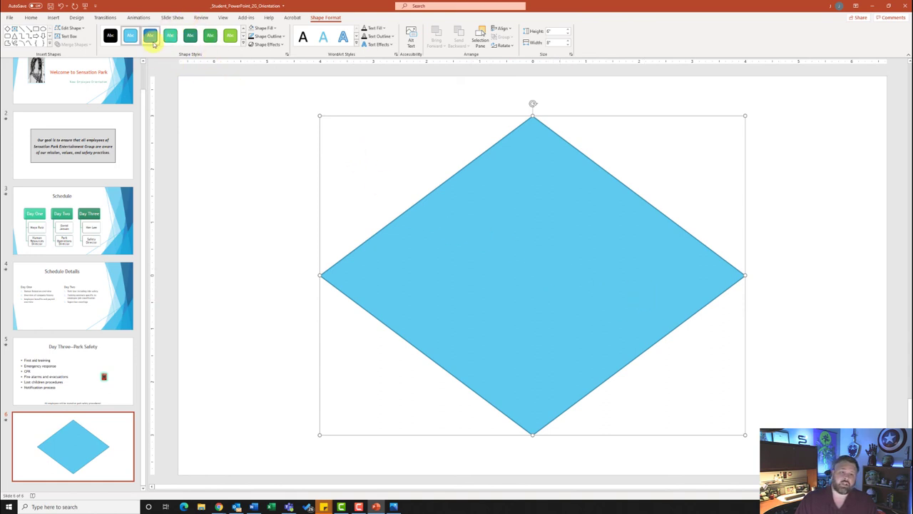
pyautogui.click(244, 45)
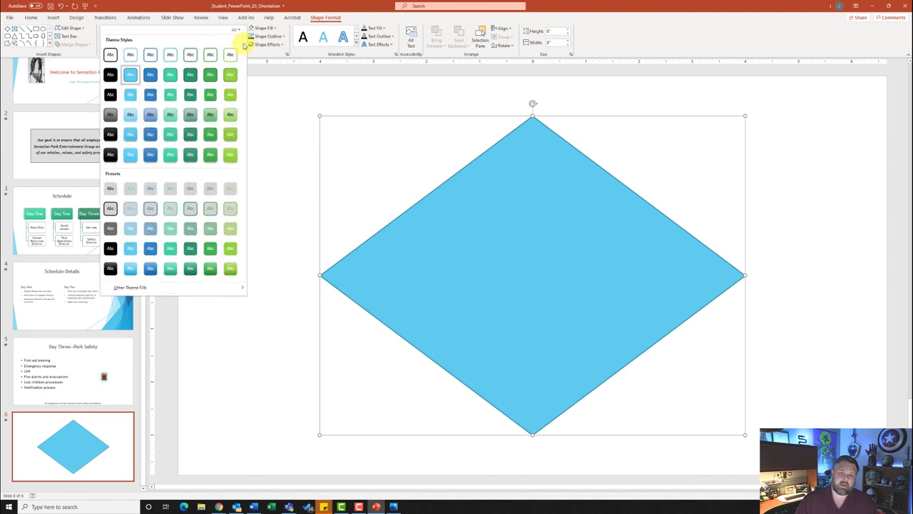